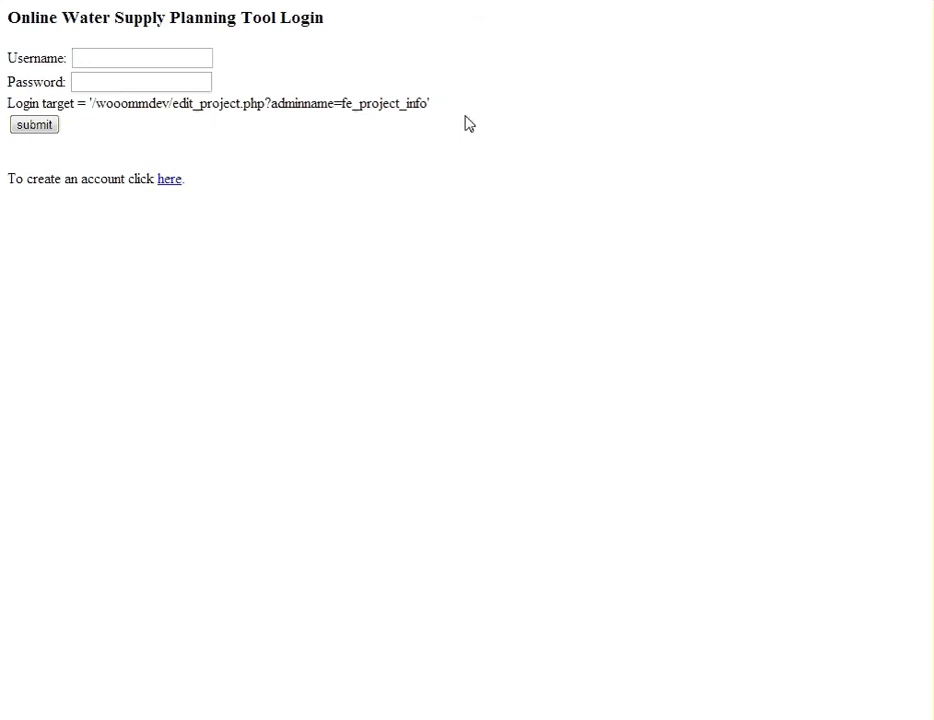
Log in to the water supply planning tool with the account username and password.
click(156, 58)
text(nortest)
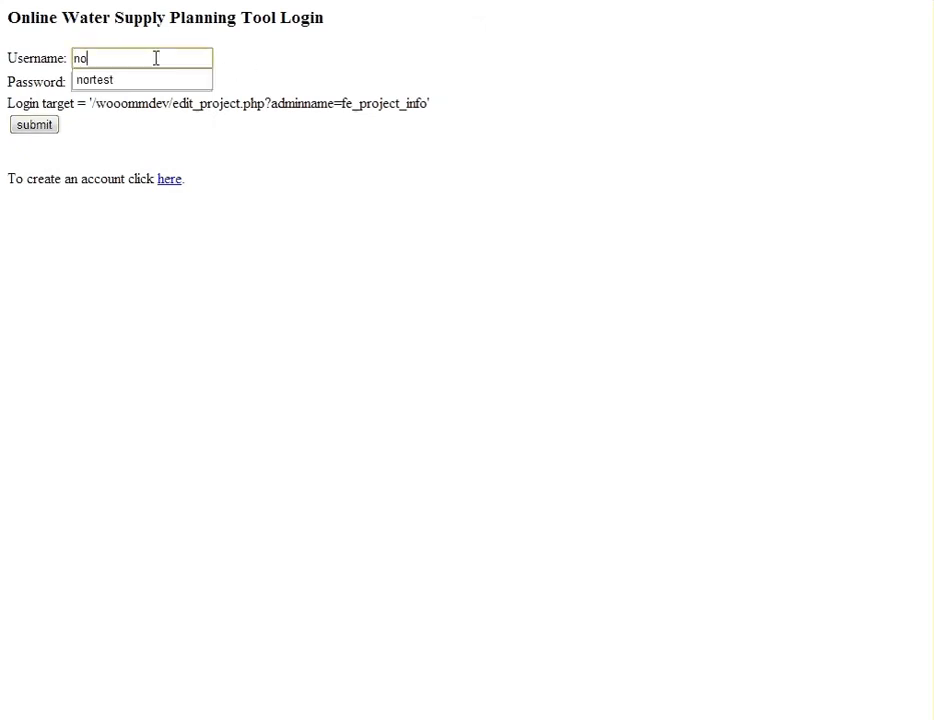
key(Tab)
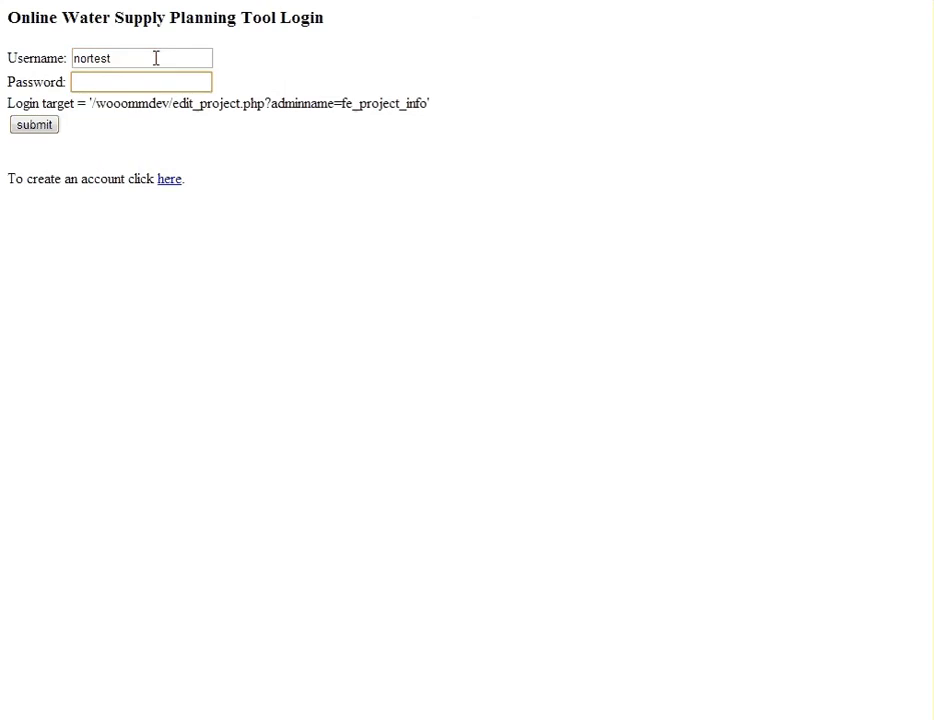
text(••••••)
click(43, 130)
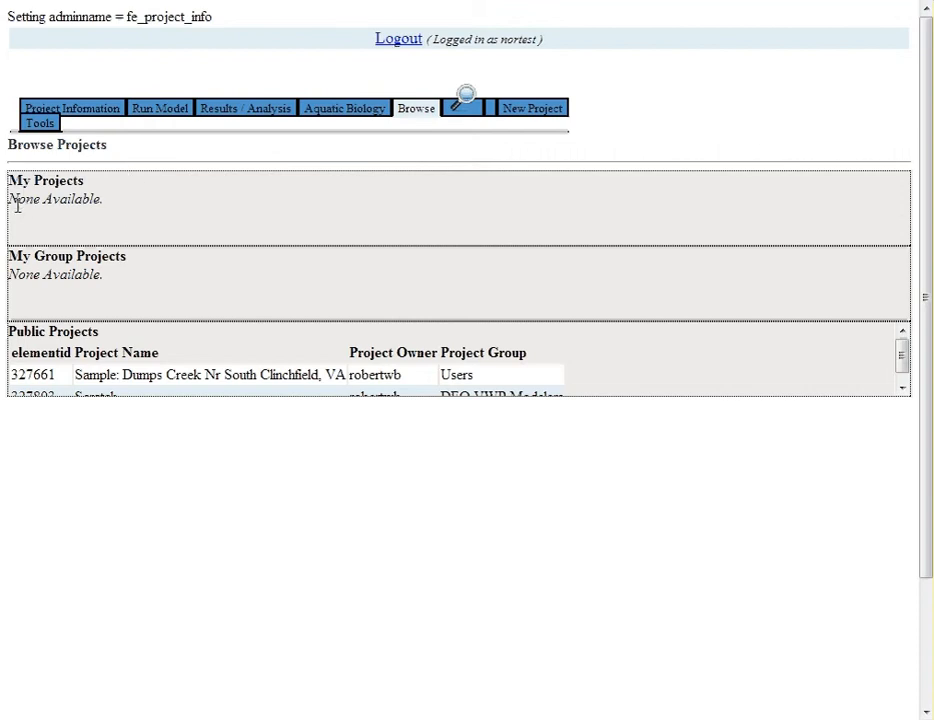
Examine the My Projects, My Group Projects and Public Projects lists on the project browsing page.
drag(17, 203, 8, 199)
drag(83, 199, 131, 200)
click(127, 256)
drag(116, 282, 8, 275)
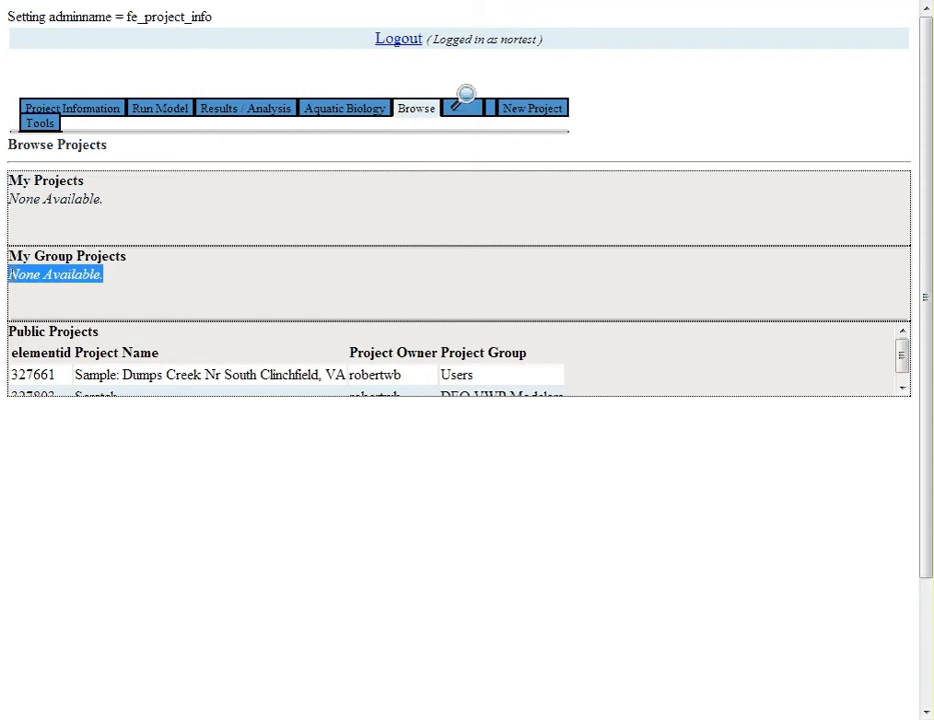
click(10, 276)
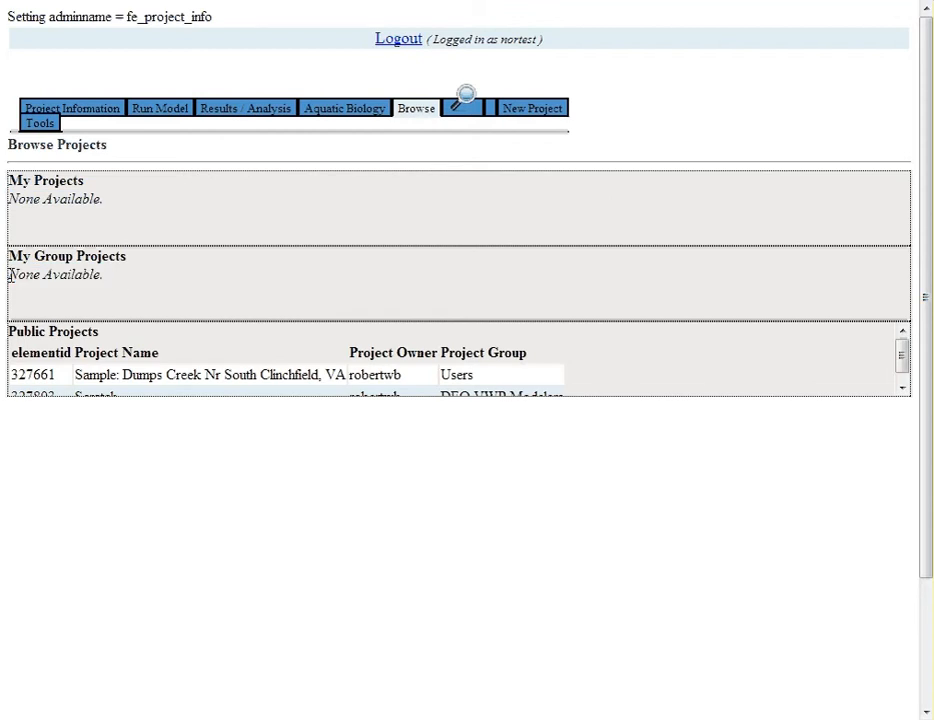
drag(10, 276, 119, 275)
click(119, 275)
scroll(140, 350, down, 1)
scroll(142, 346, up, 1)
scroll(152, 340, down, 1)
scroll(152, 340, up, 1)
scroll(156, 342, down, 2)
scroll(156, 340, up, 2)
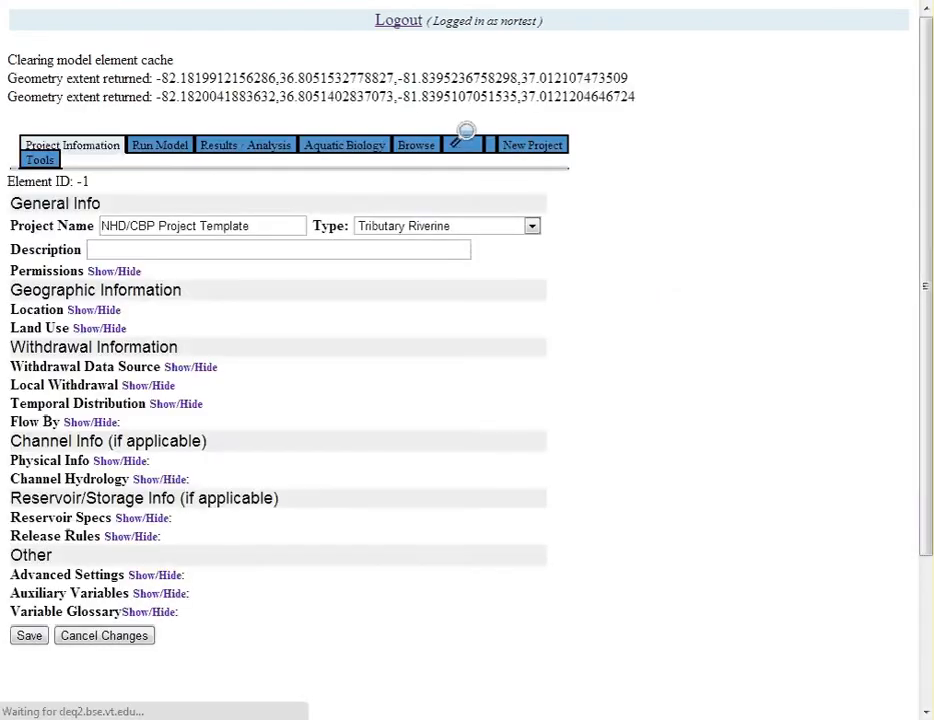
Fill in the new project's general info: name "My Water Supply Model", type Mainstem Riverine and description "Testing Model".
triple_click(271, 226)
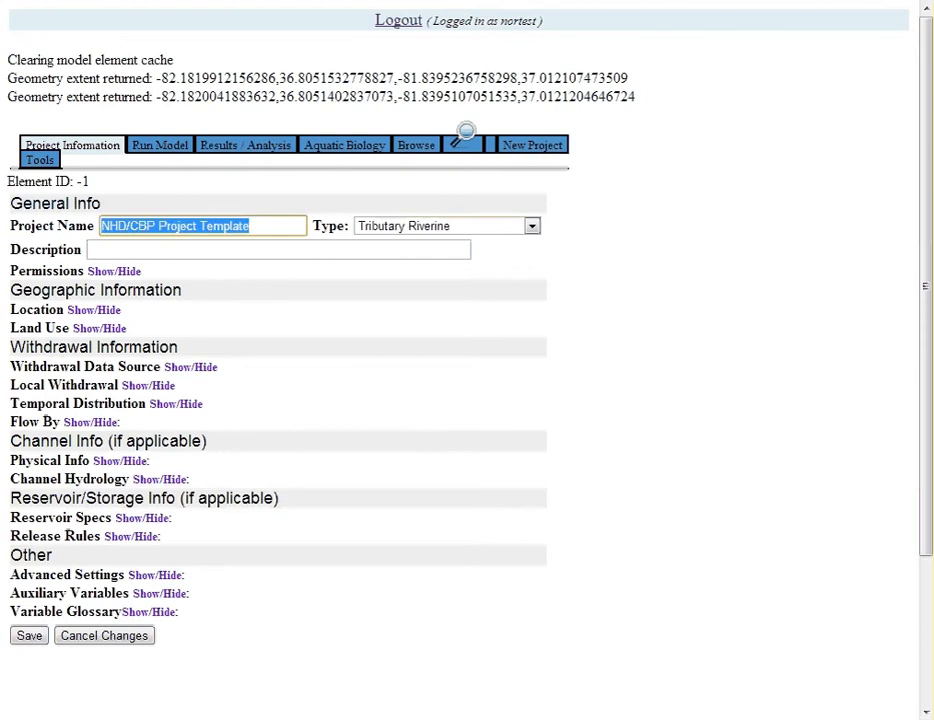
key(BackSpace)
text(My)
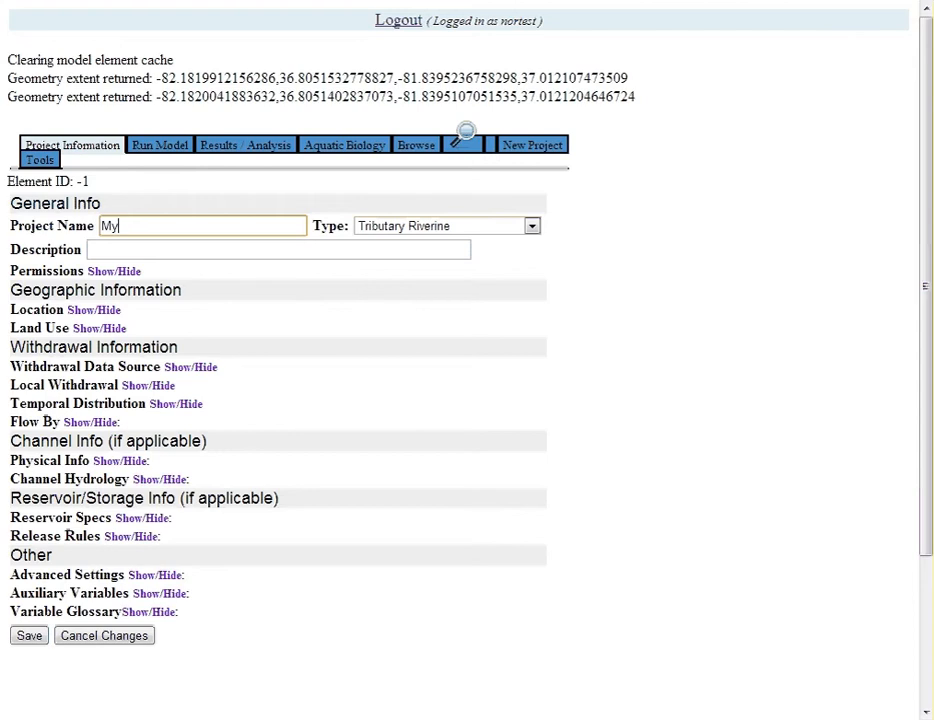
text( Water Supply Model)
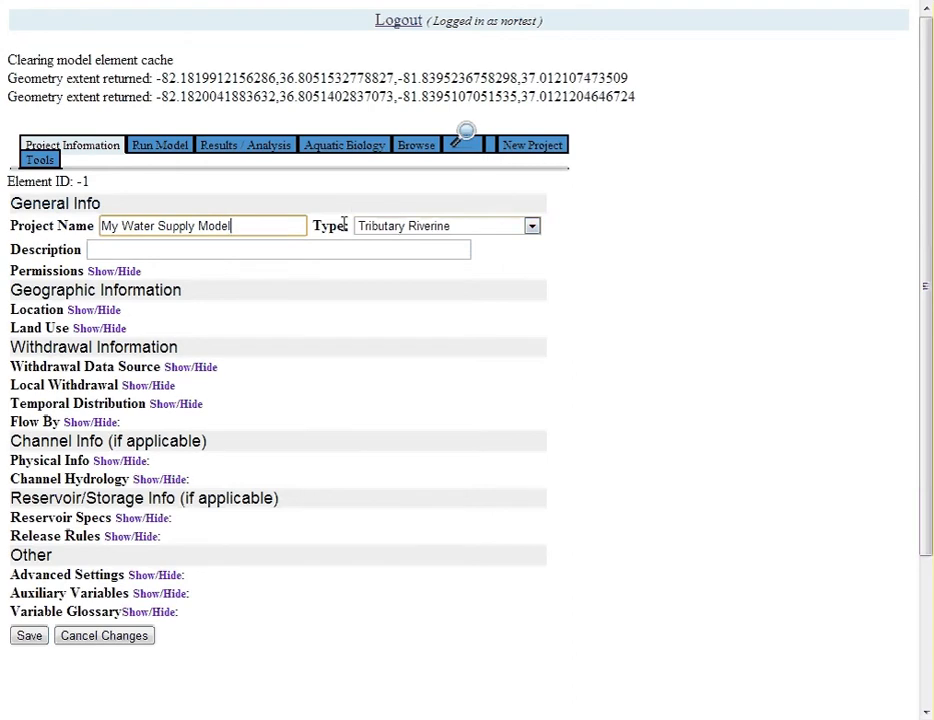
click(446, 230)
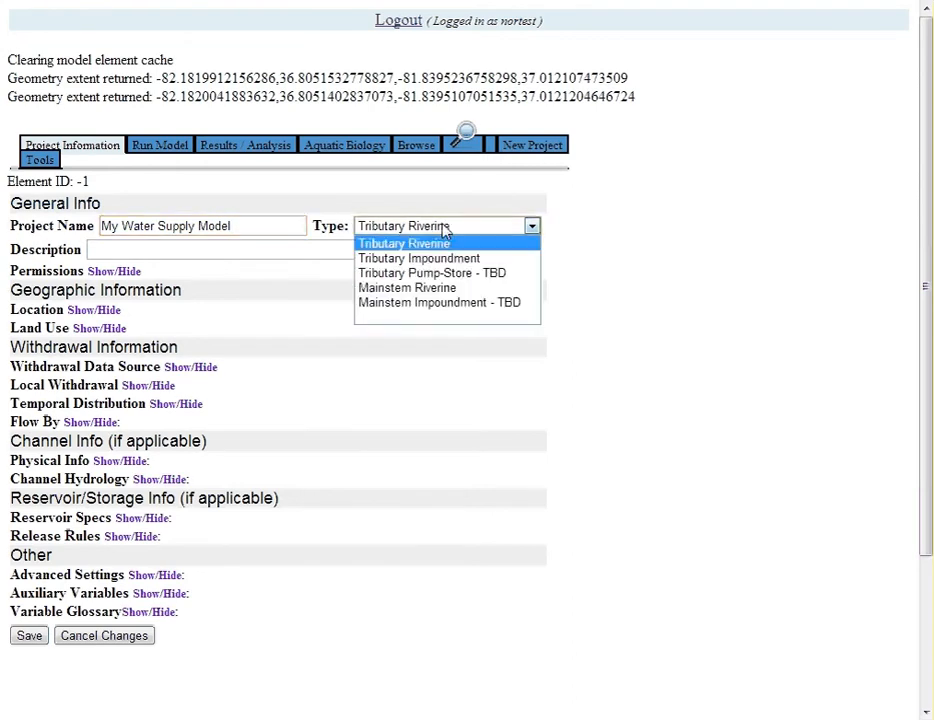
click(431, 287)
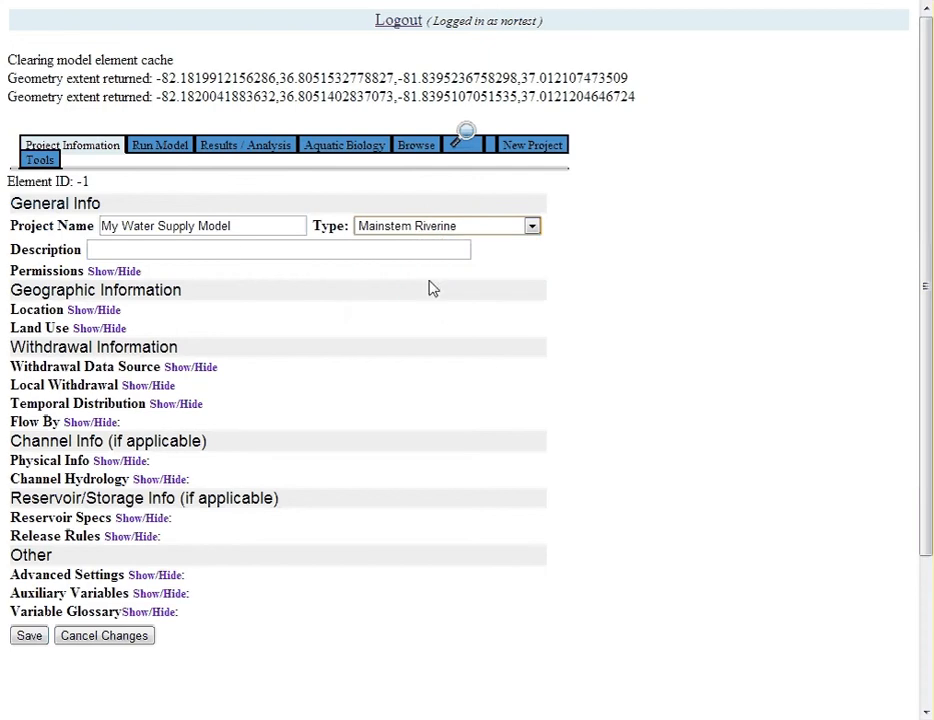
click(233, 250)
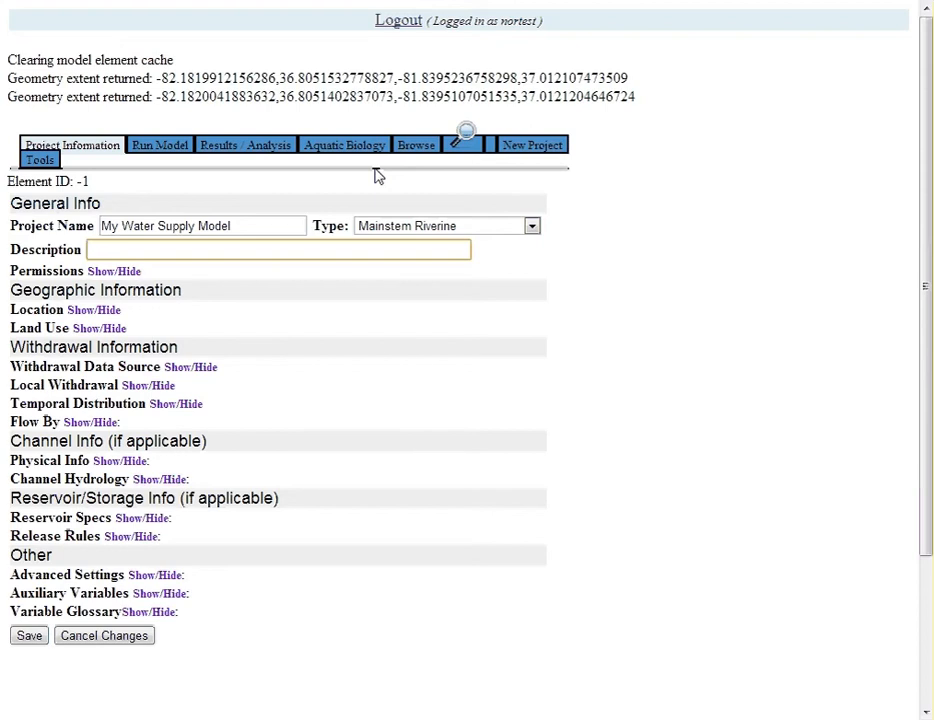
text(Testing Model)
Set the project location to latitude 37.27 and longitude -80.10 in the geographic information.
click(91, 311)
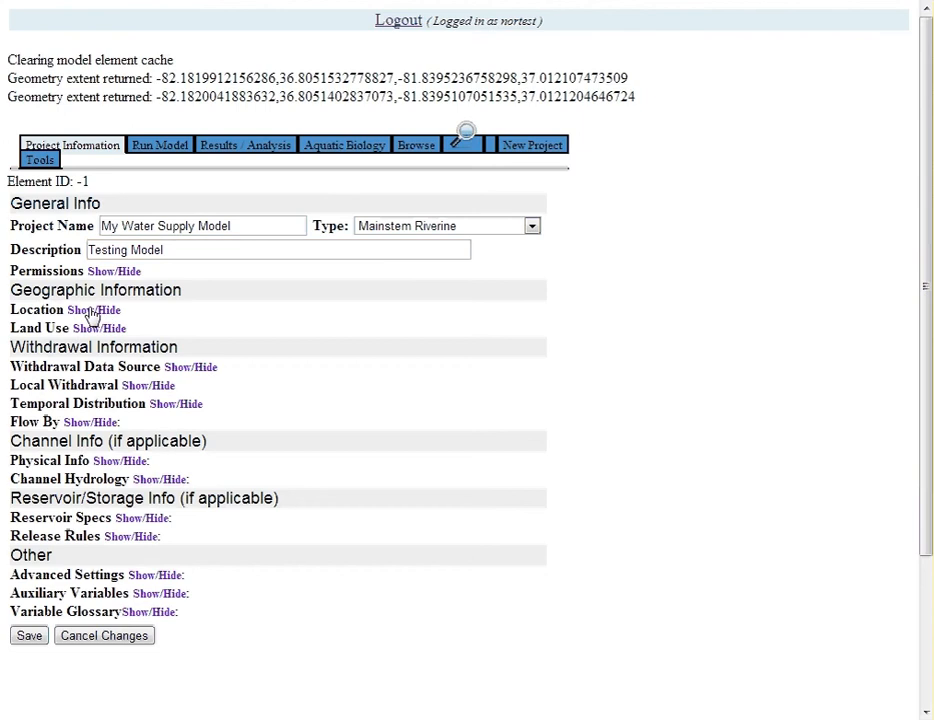
scroll(270, 273, down, 2)
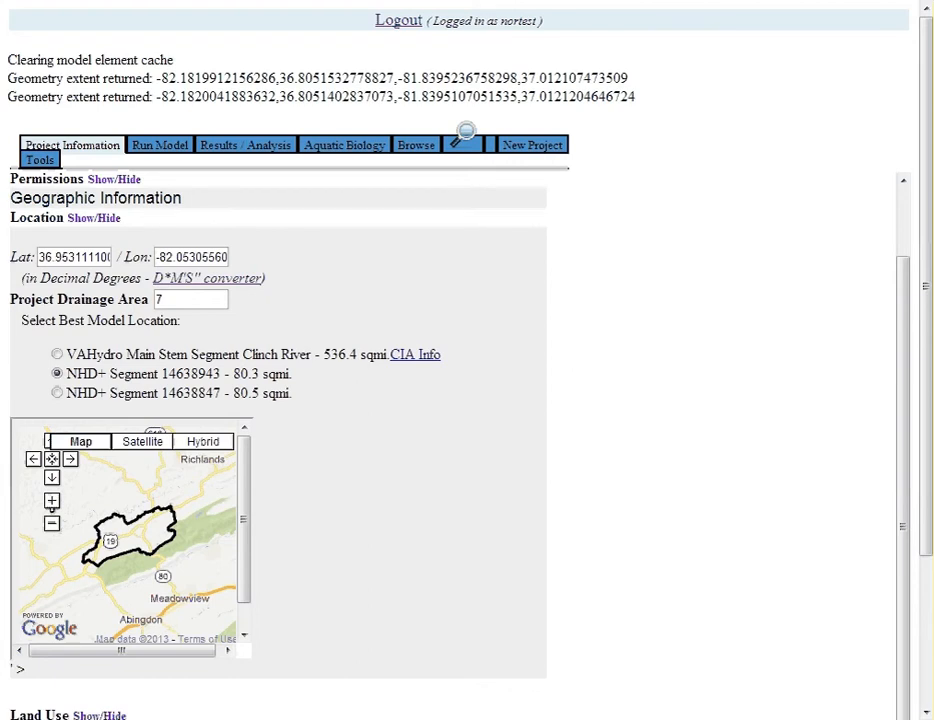
double_click(97, 257)
key(BackSpace)
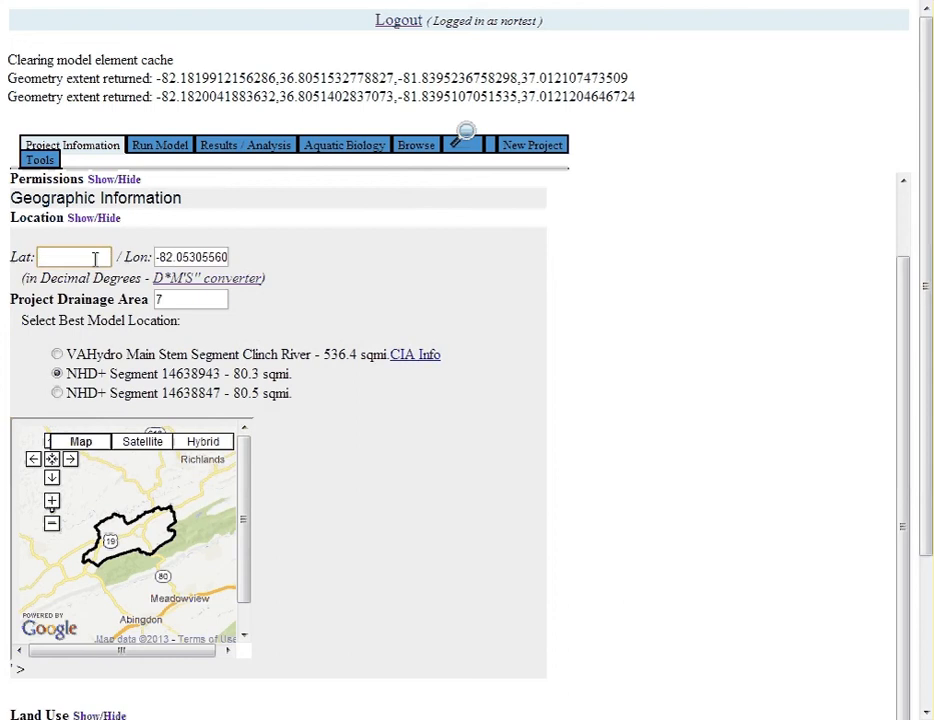
text(37.27)
double_click(170, 255)
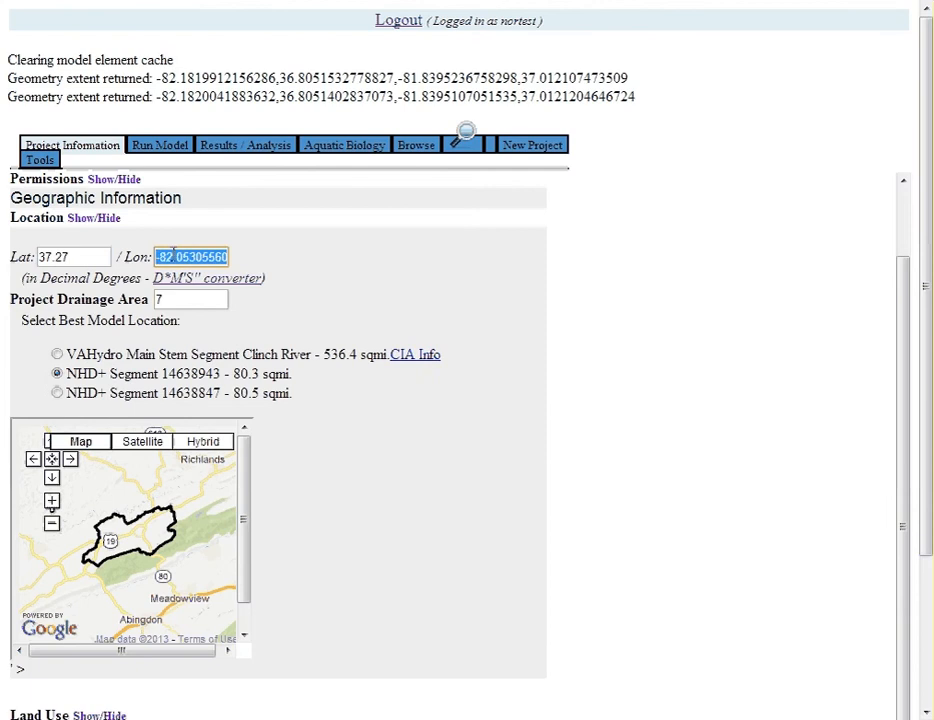
key(BackSpace)
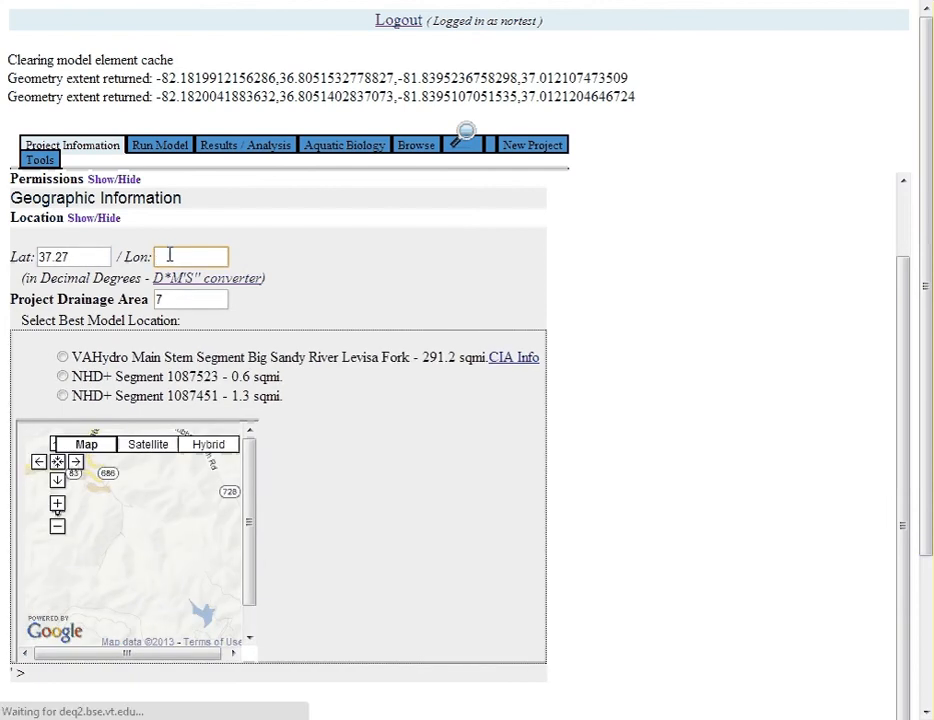
text(-81.10)
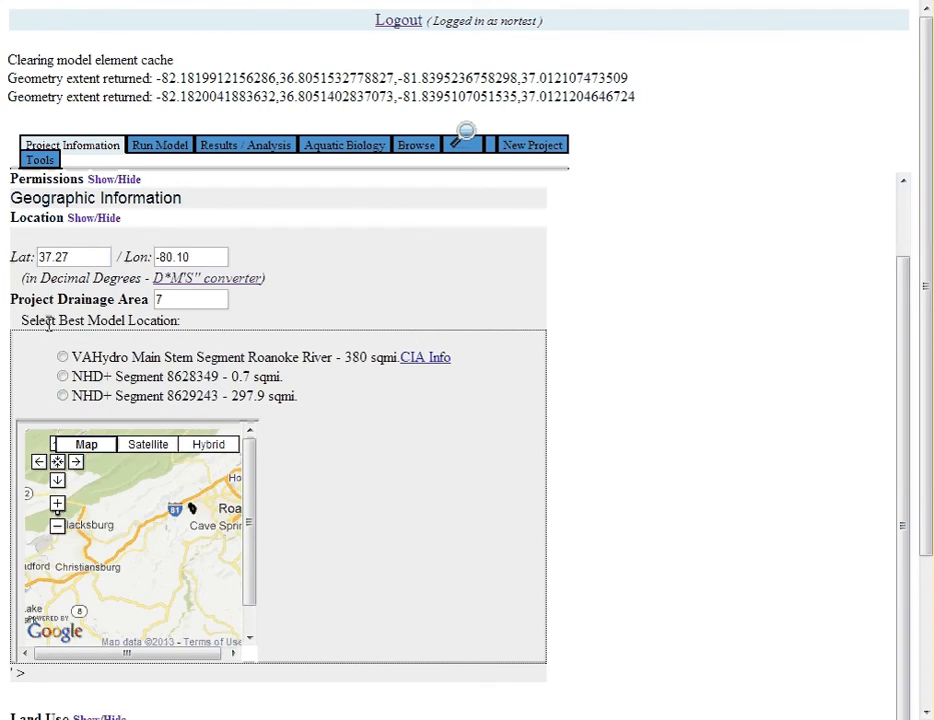
Choose the VAHydro Main Stem Segment Roanoke River as the best model location.
drag(23, 317, 183, 323)
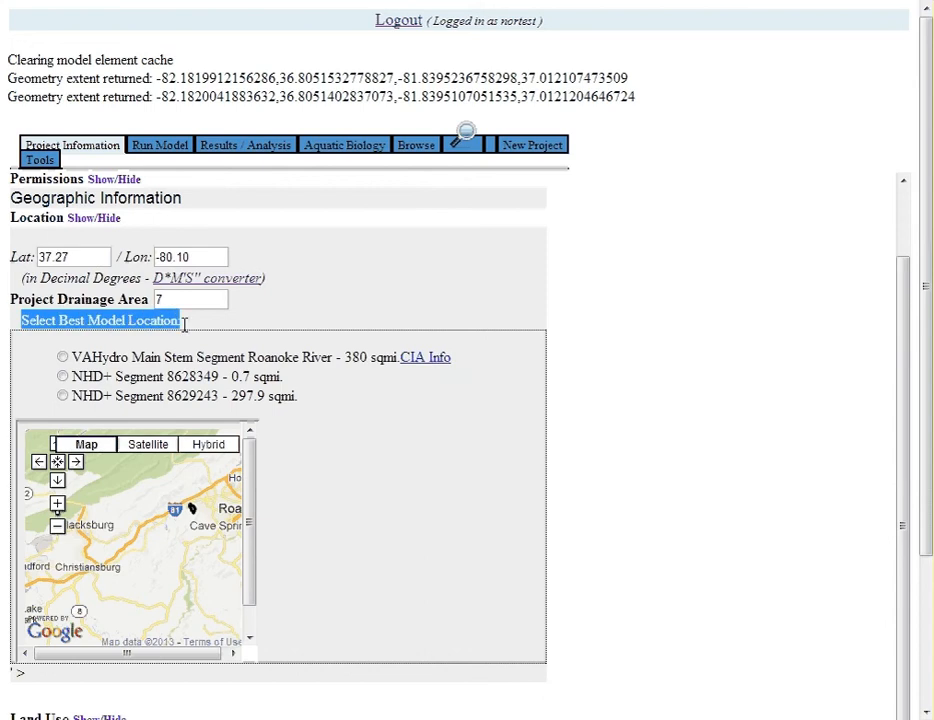
click(157, 328)
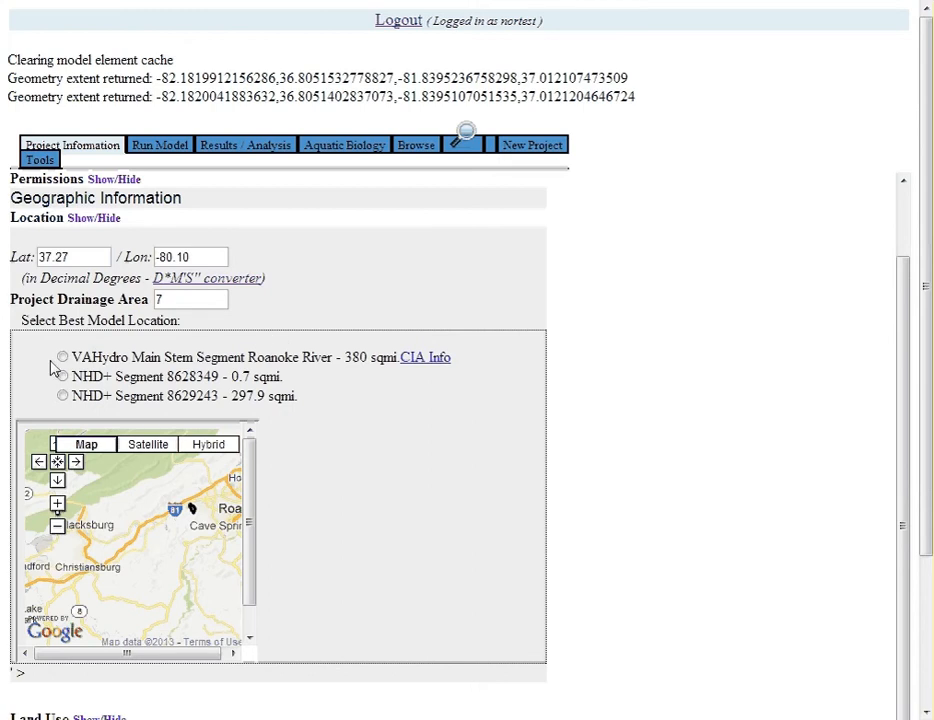
drag(73, 357, 134, 357)
click(242, 357)
click(62, 358)
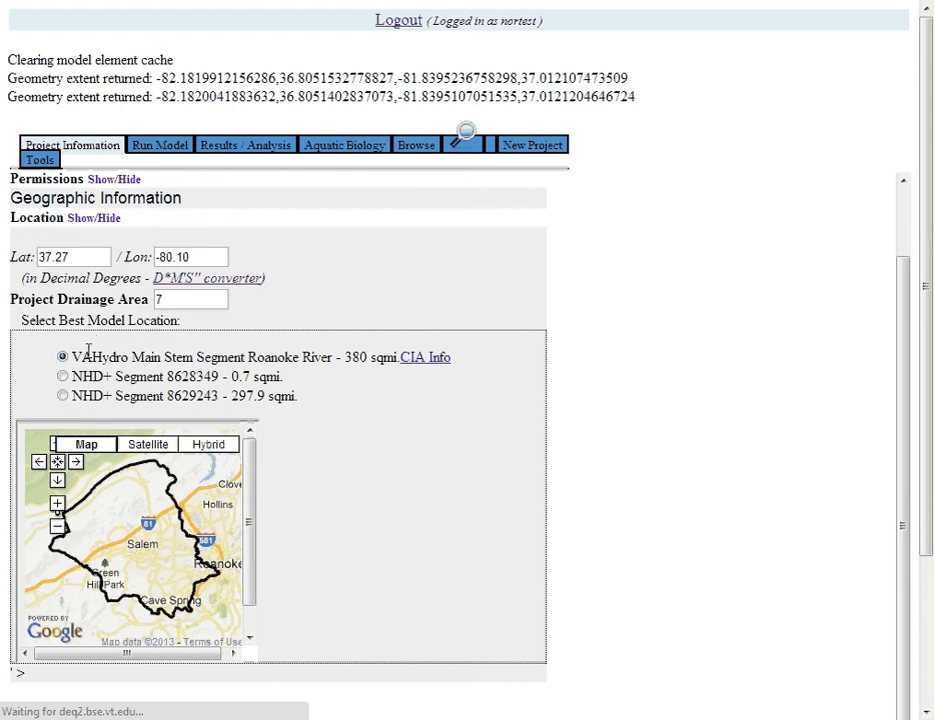
Set the project drainage area to 380 to match the chosen Roanoke River segment, and save the project.
drag(346, 357, 370, 357)
click(370, 357)
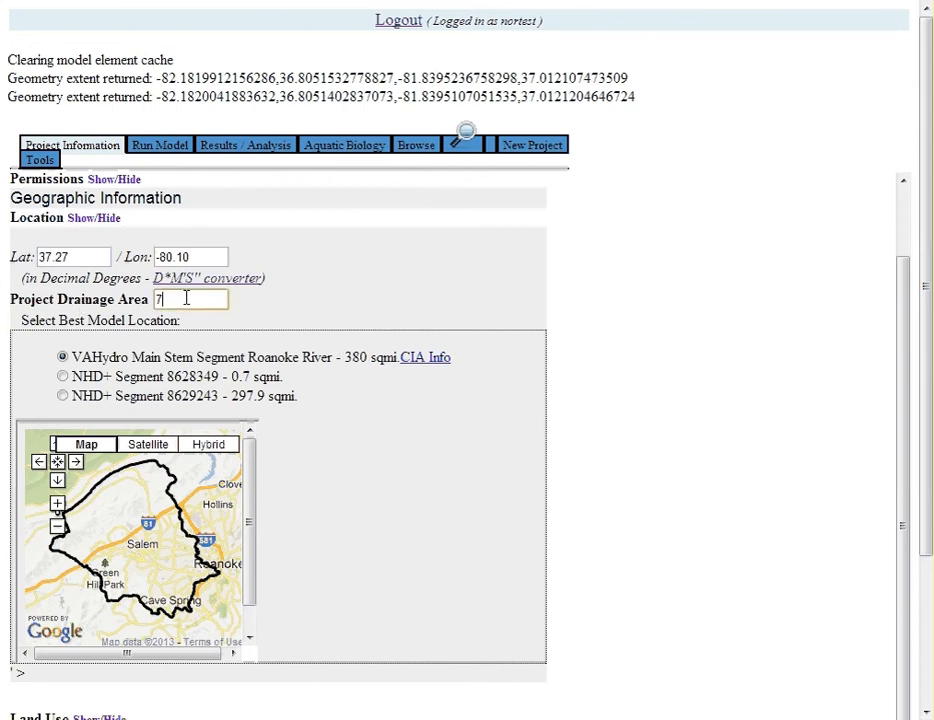
drag(186, 296, 94, 292)
text(380)
click(77, 300)
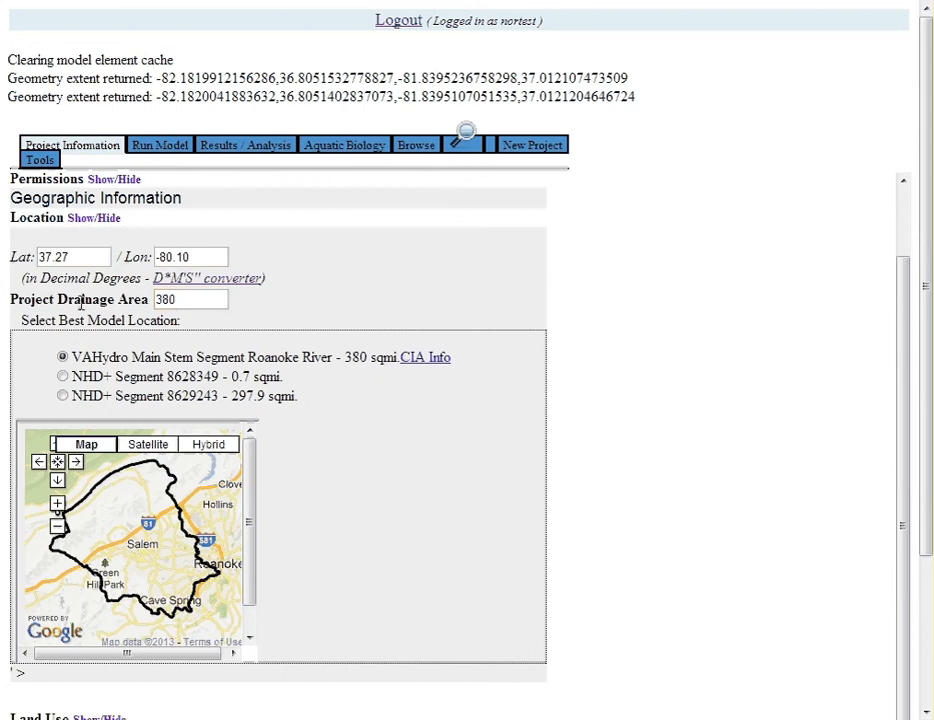
double_click(354, 357)
click(359, 357)
double_click(361, 357)
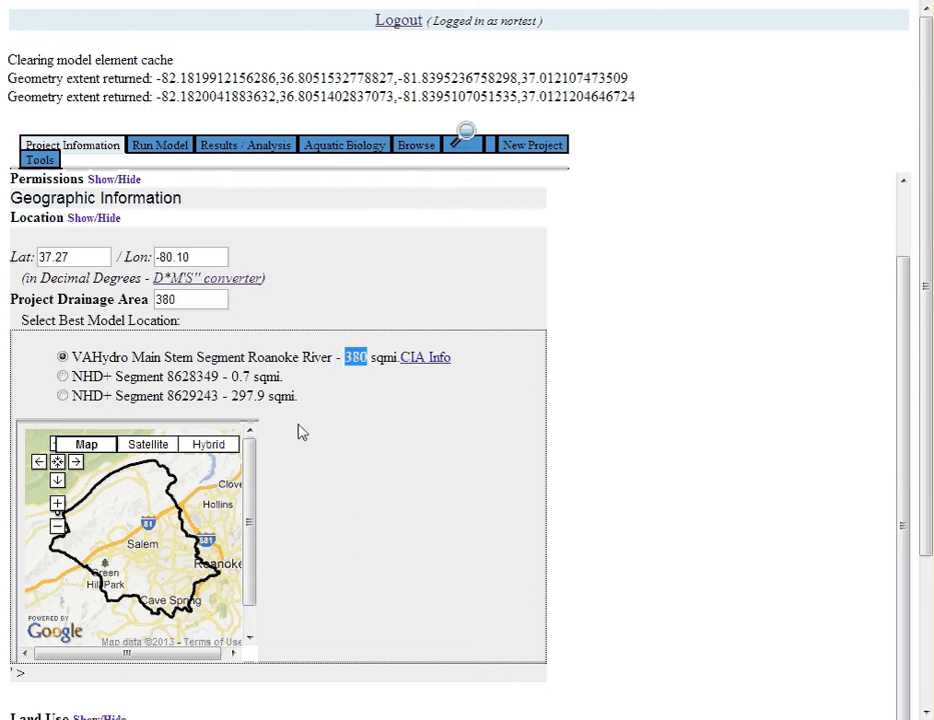
click(338, 299)
scroll(755, 202, down, 3)
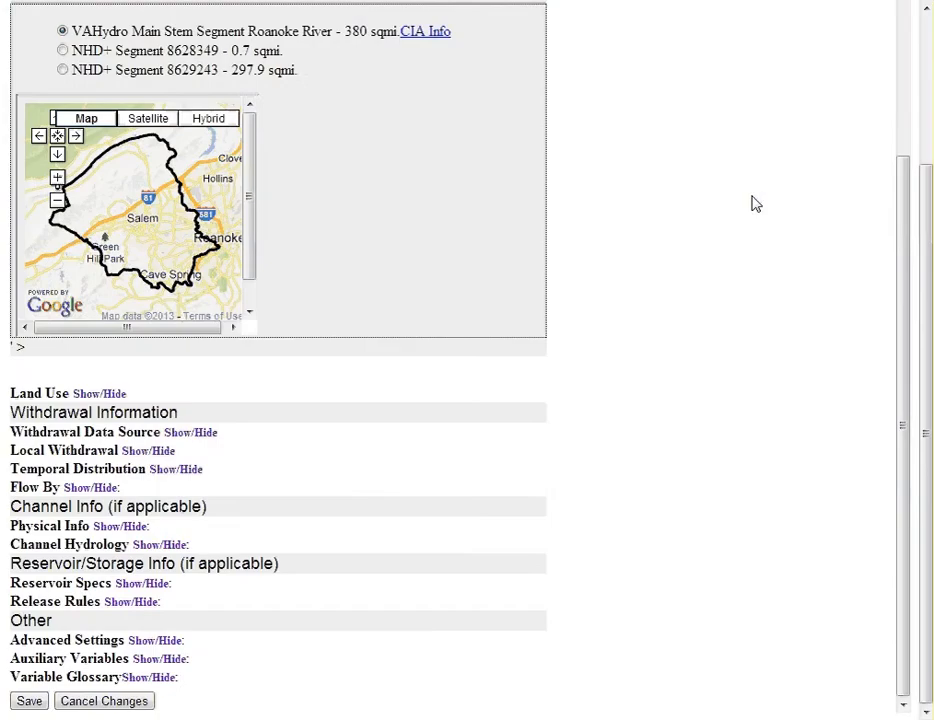
click(29, 701)
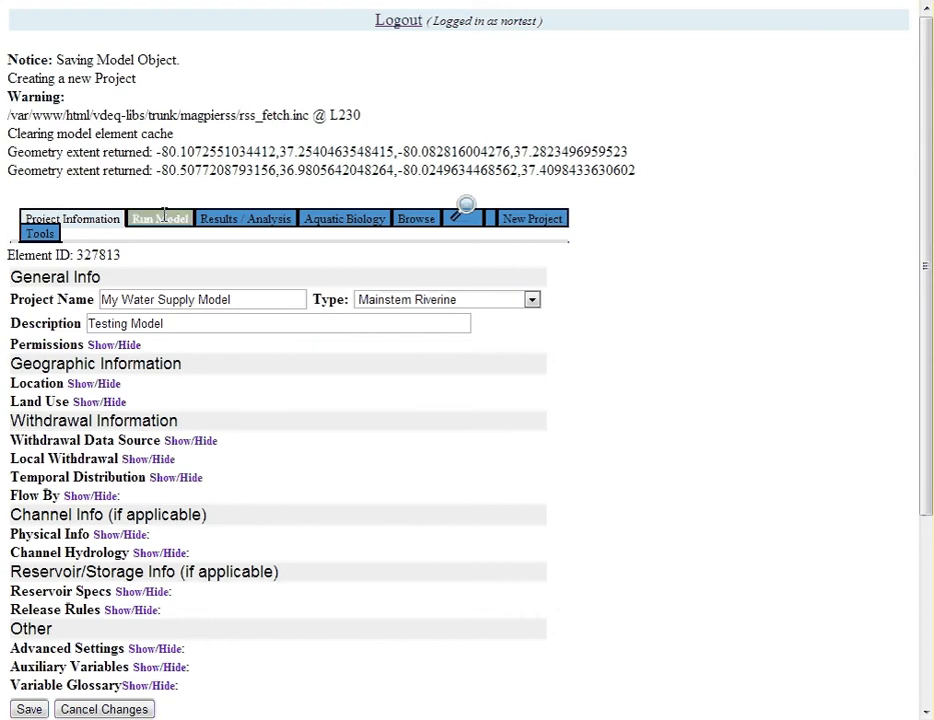
Open the project's model run settings and set the time span's start date to 10/01/1999.
click(163, 218)
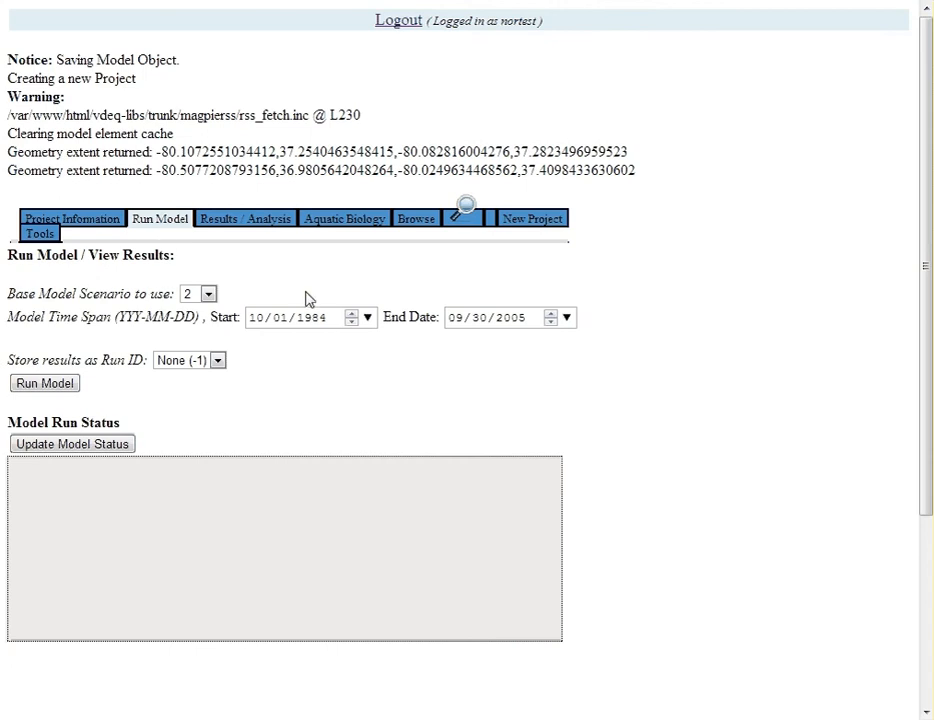
drag(60, 288, 110, 362)
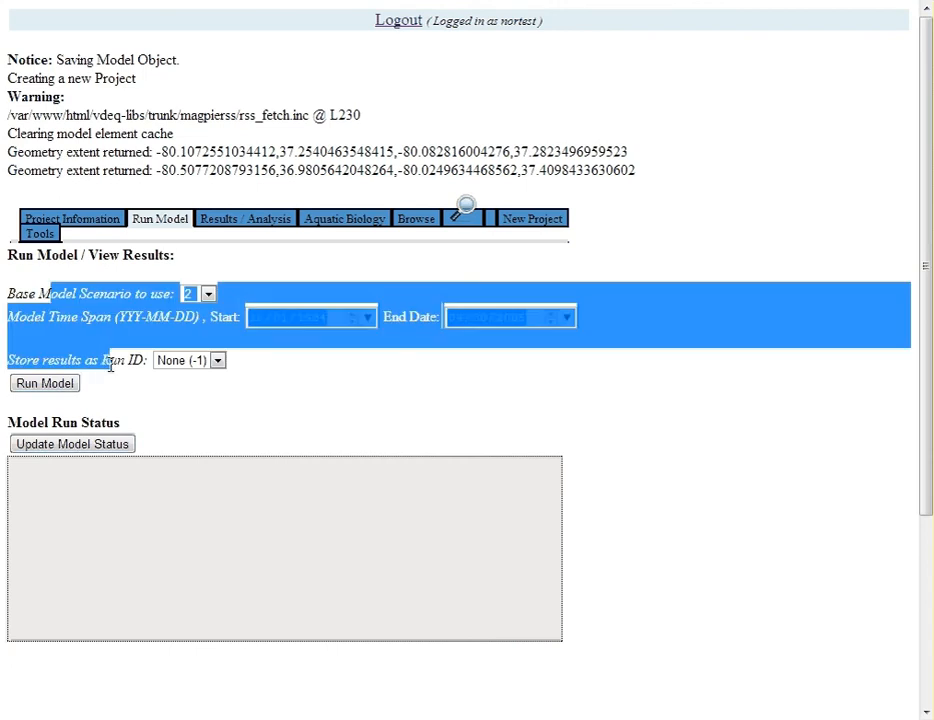
click(150, 388)
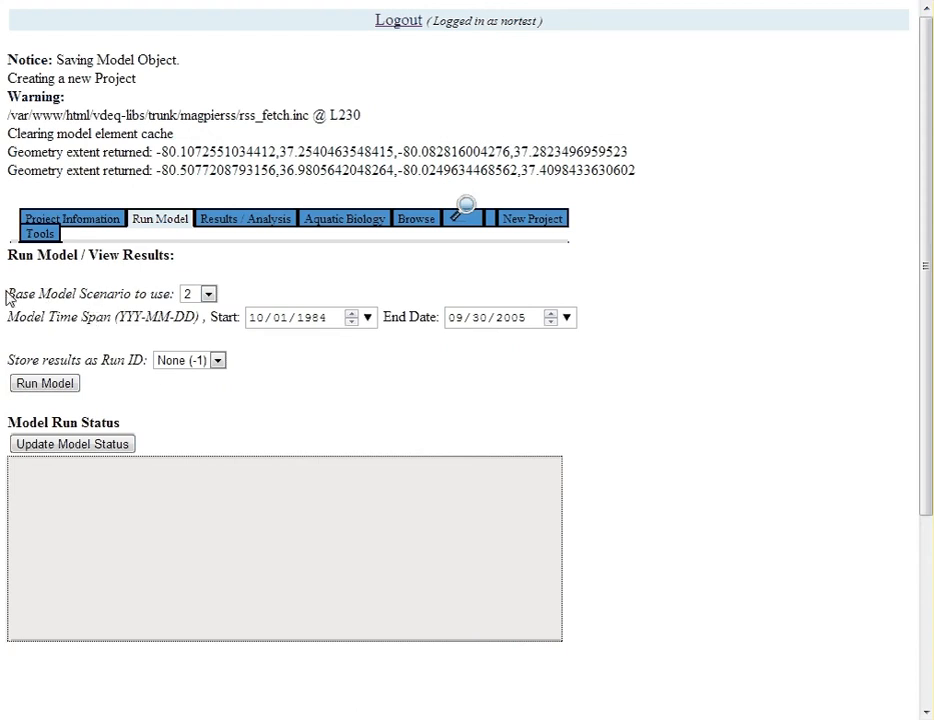
drag(7, 293, 148, 293)
click(165, 294)
click(313, 319)
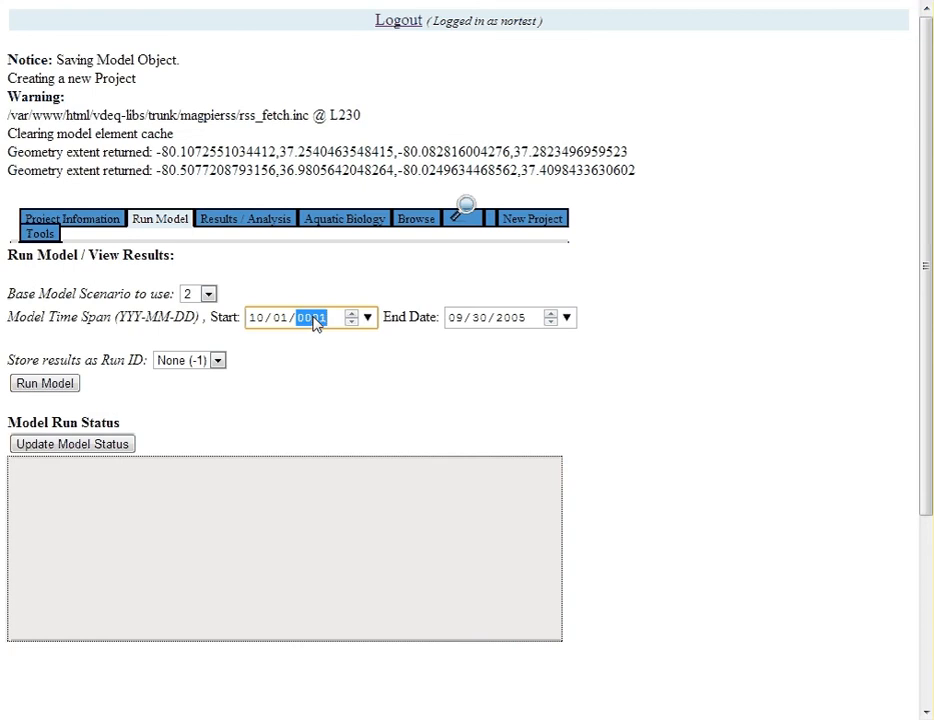
text(19999)
text(1)
click(345, 281)
Set the end date of the model time span to 10/31/1999.
click(463, 326)
text(10/)
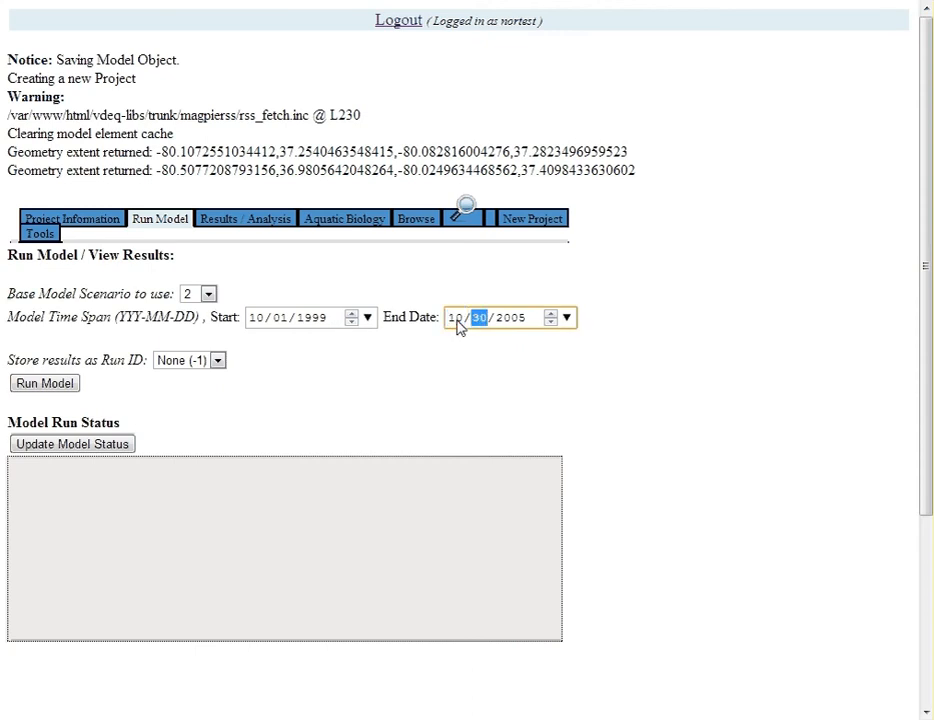
text(31)
click(429, 367)
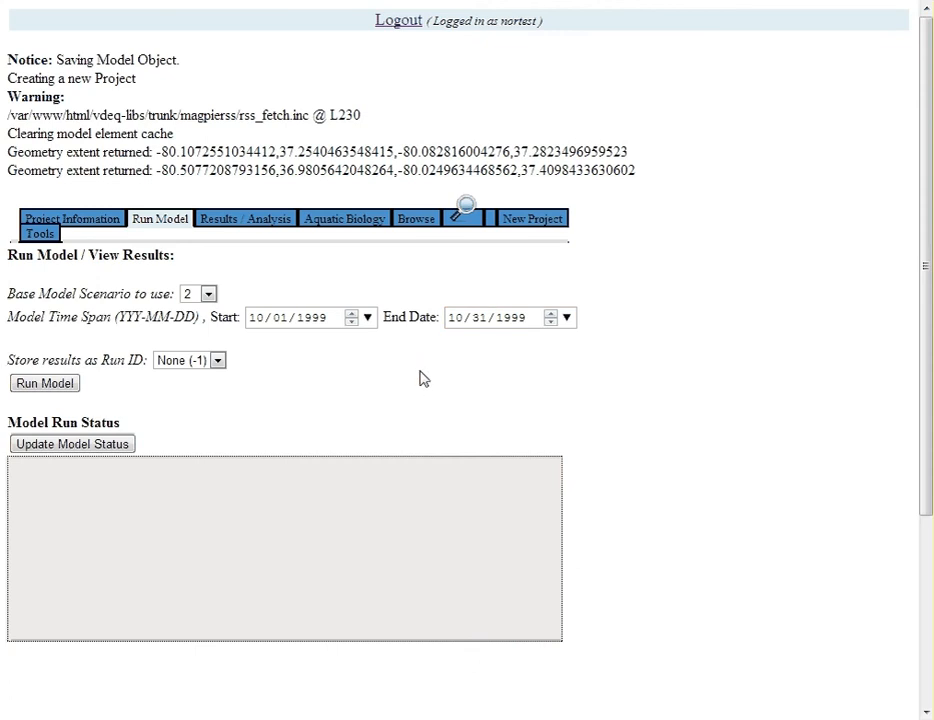
Run the model with the run ID left at None (-1) and read through the model run status output.
drag(15, 360, 150, 361)
click(157, 362)
click(120, 360)
click(41, 386)
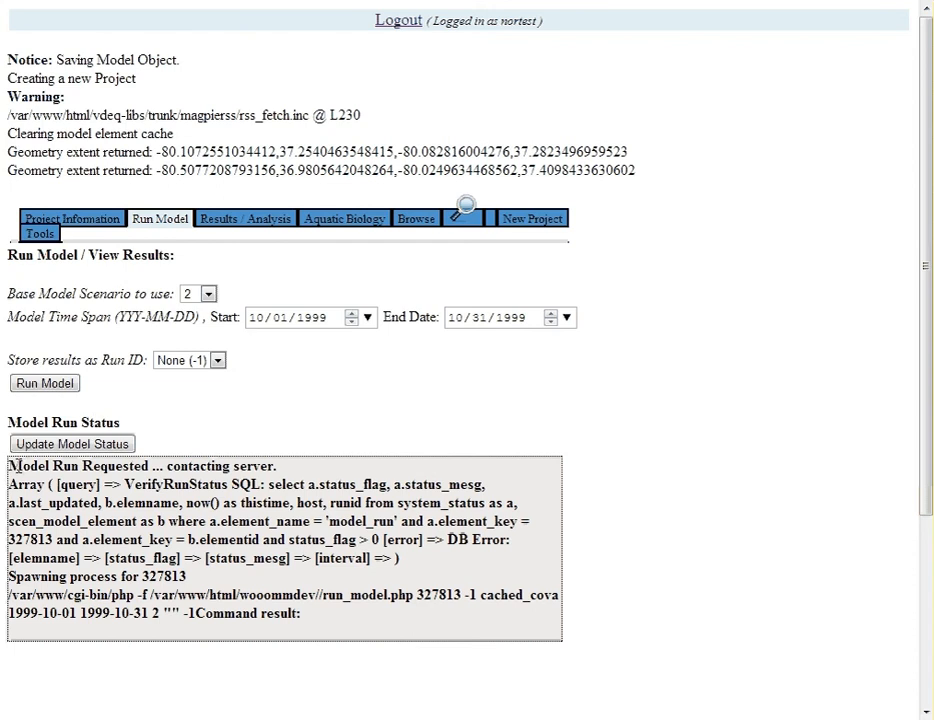
drag(20, 467, 296, 472)
click(286, 475)
drag(119, 507, 321, 667)
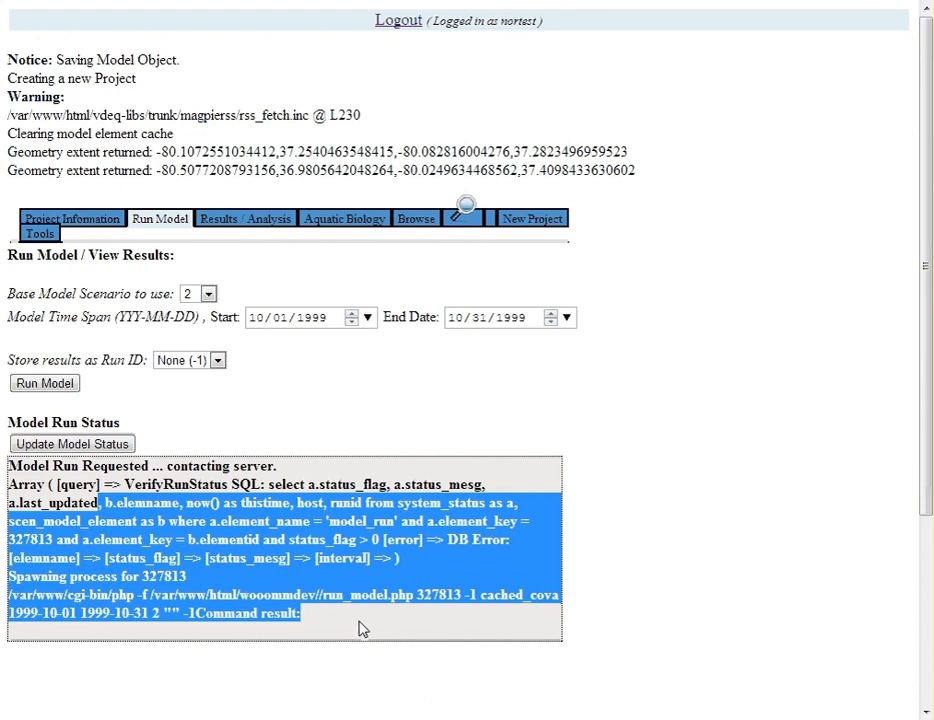
click(98, 484)
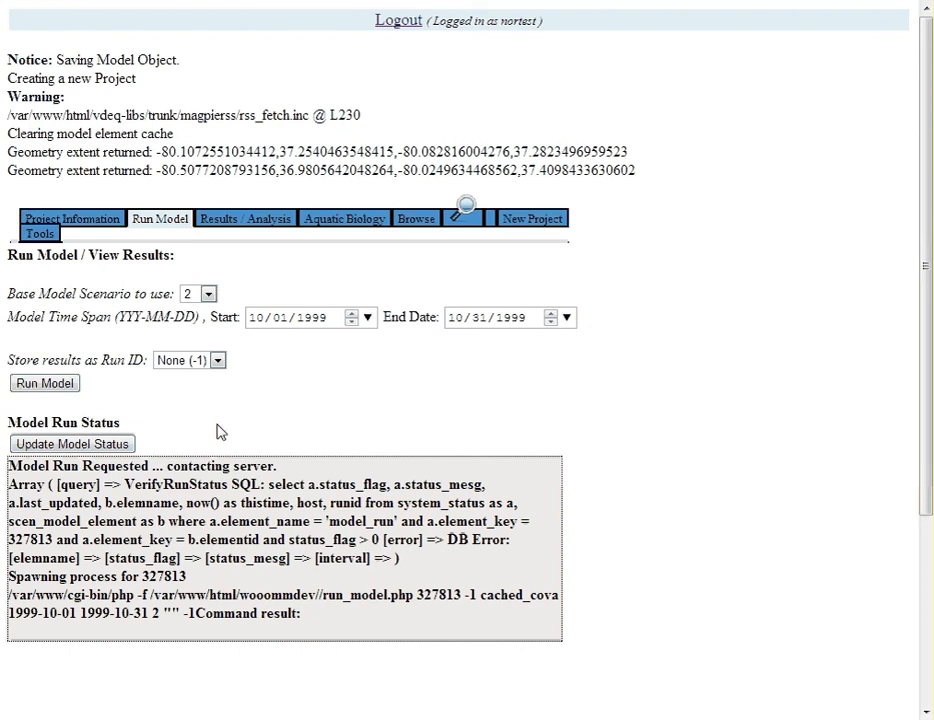
Update the model run status repeatedly until the October 1999 run has ended.
click(84, 443)
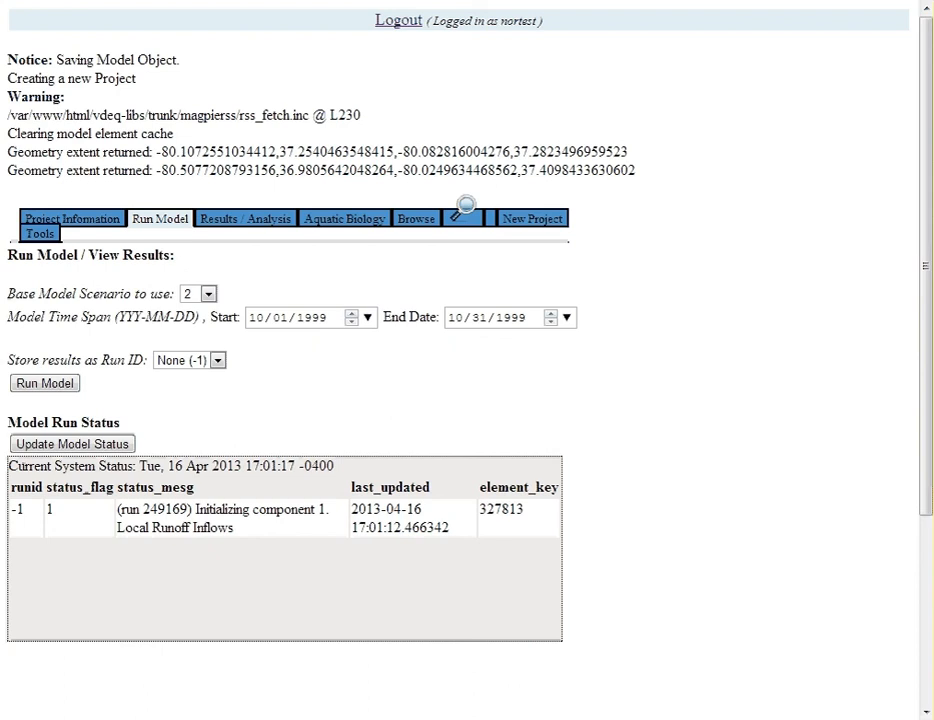
click(58, 445)
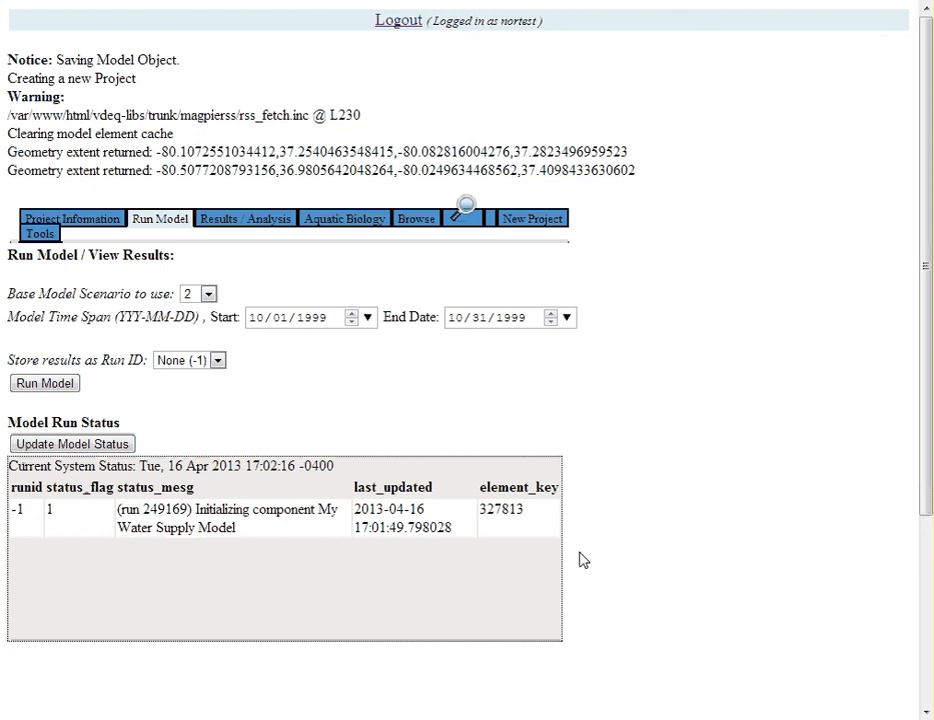
click(80, 450)
click(80, 450)
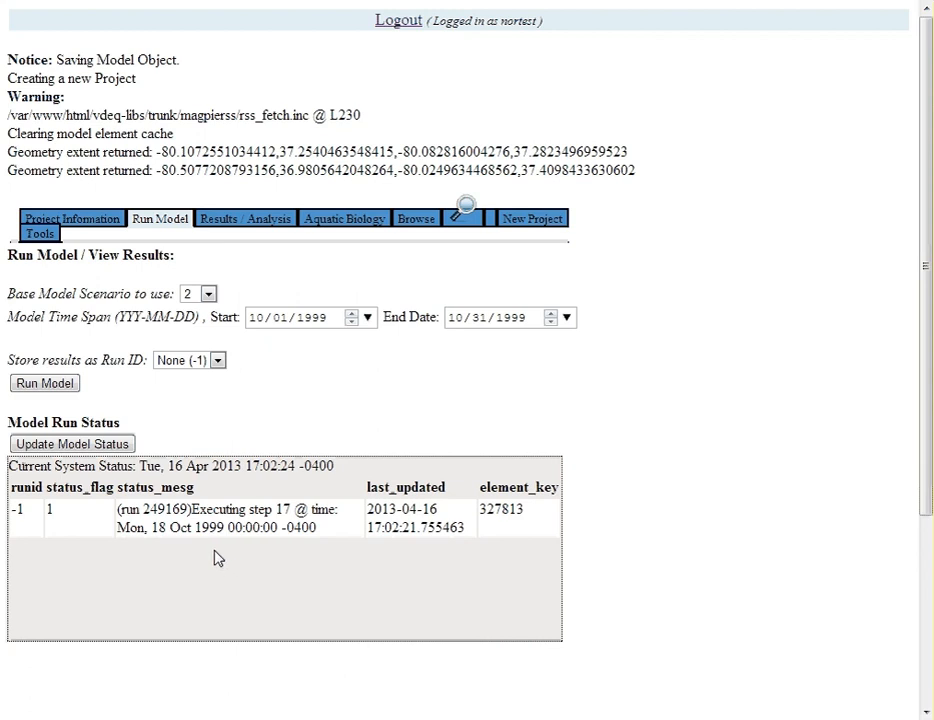
click(78, 448)
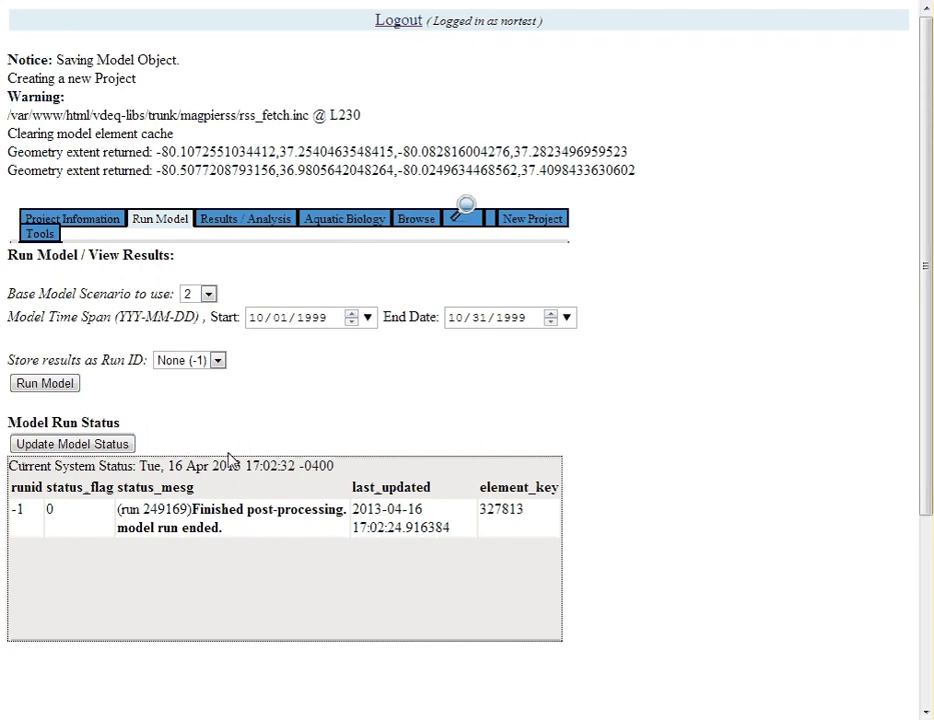
Open the project's results and analysis, select run -1, and refresh the list to load its output.
click(229, 220)
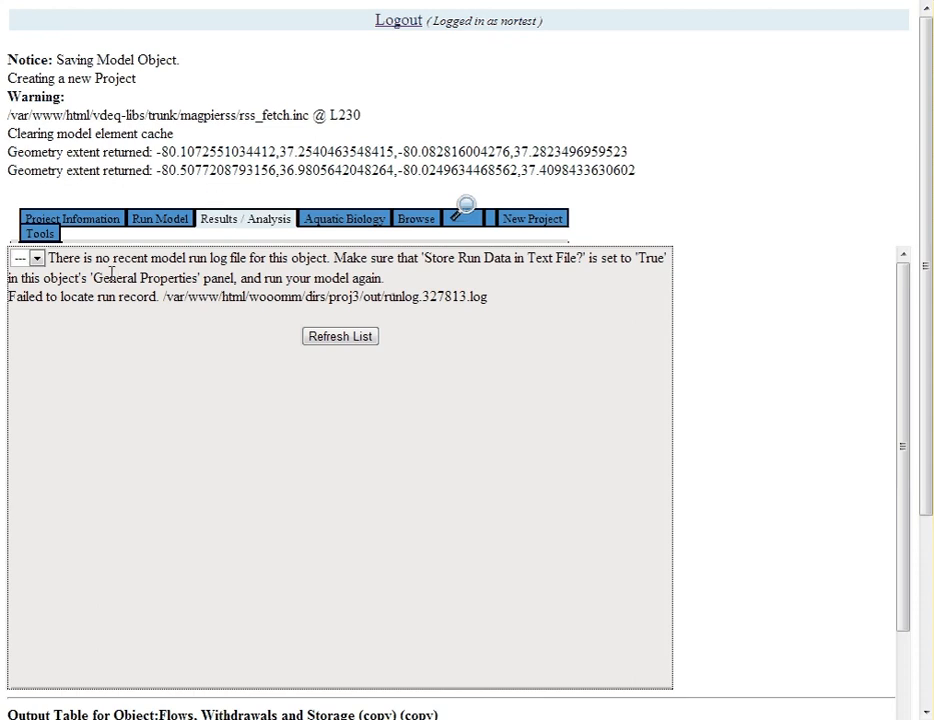
drag(66, 262, 314, 259)
click(254, 265)
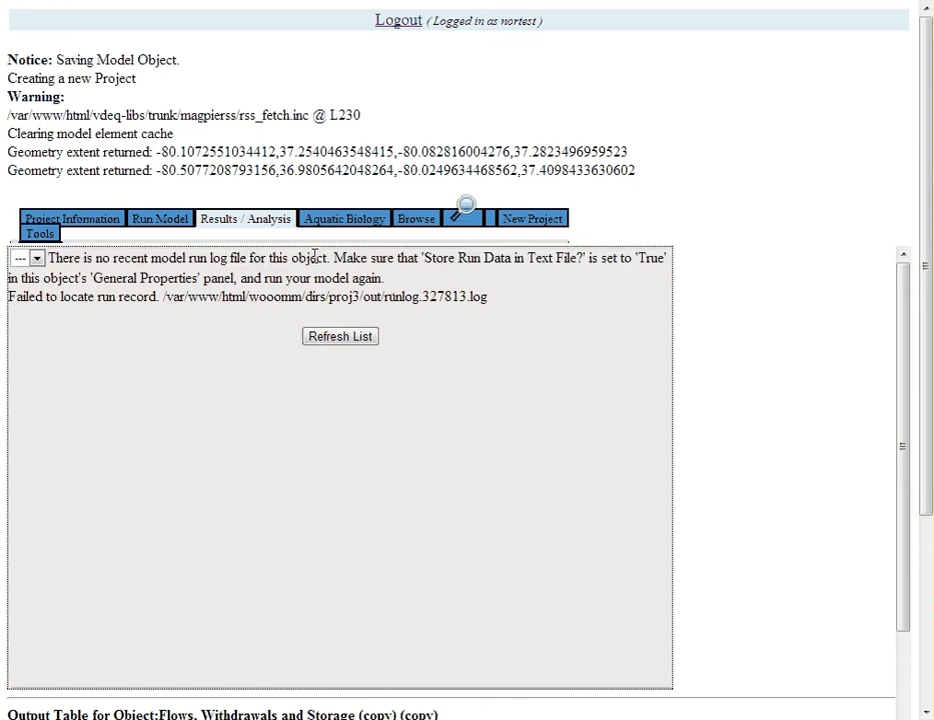
click(340, 338)
click(30, 258)
click(31, 291)
click(160, 218)
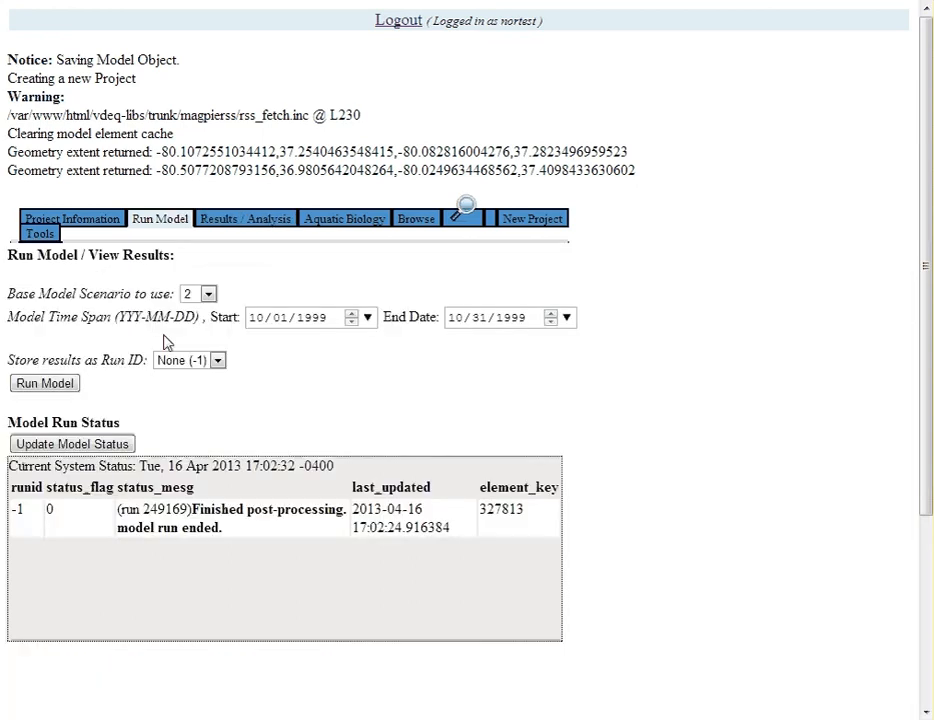
click(245, 218)
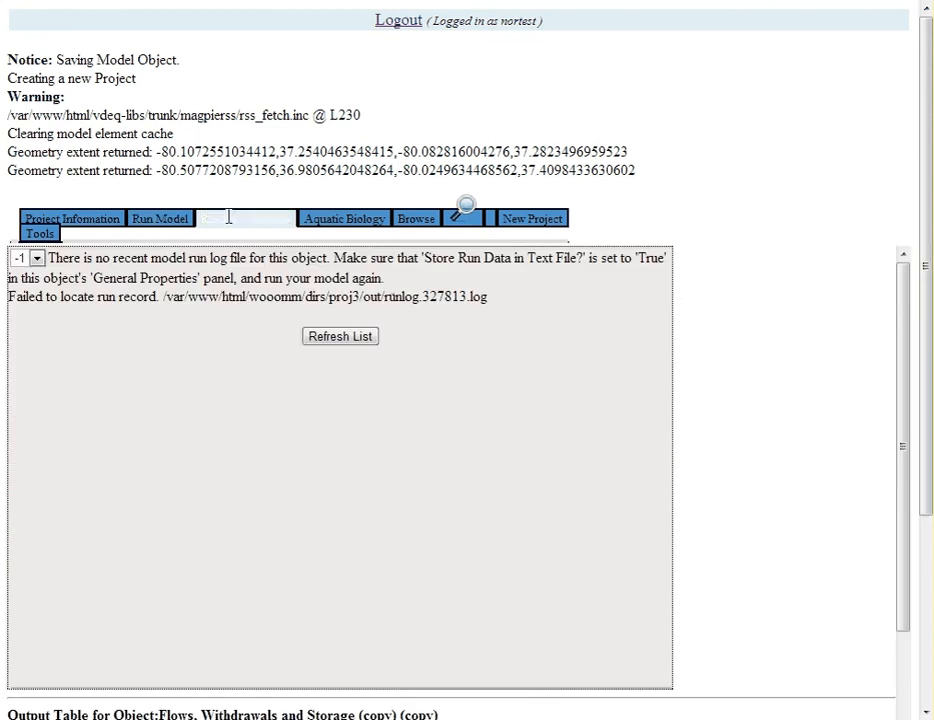
click(365, 336)
Examine the run's query and daily output table of channel flows, withdrawals, demand and impoundment inflow.
scroll(140, 298, down, 2)
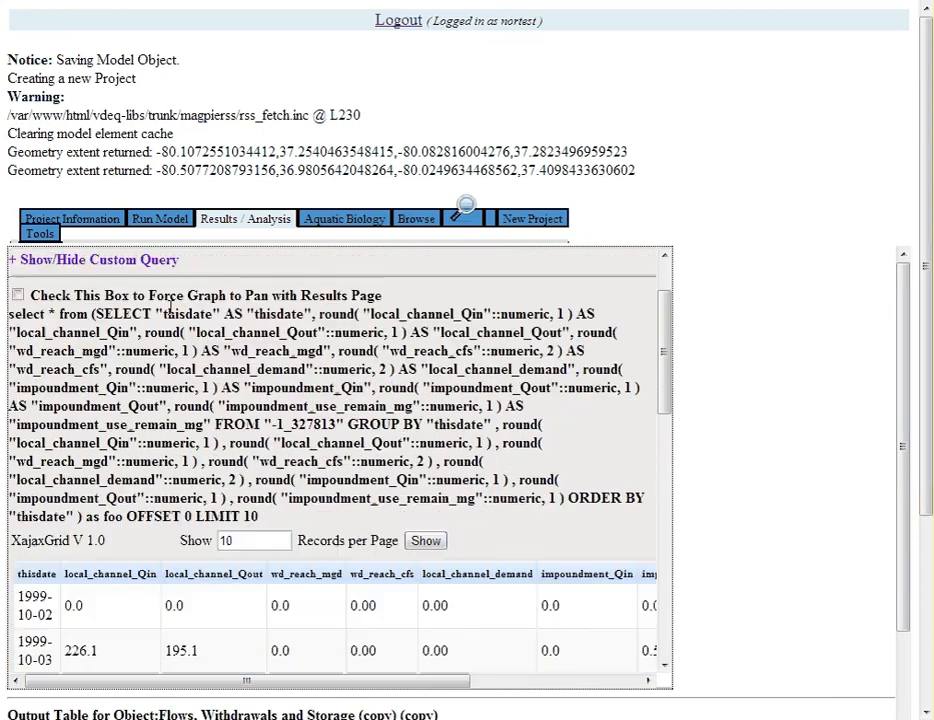
scroll(170, 303, up, 2)
scroll(170, 303, down, 4)
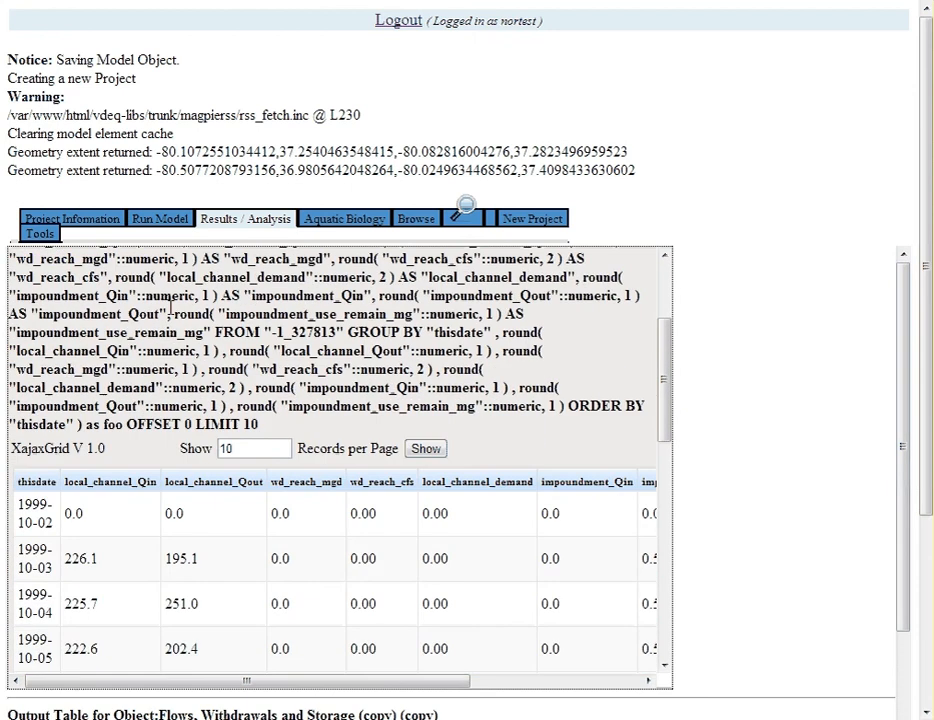
scroll(170, 308, down, 4)
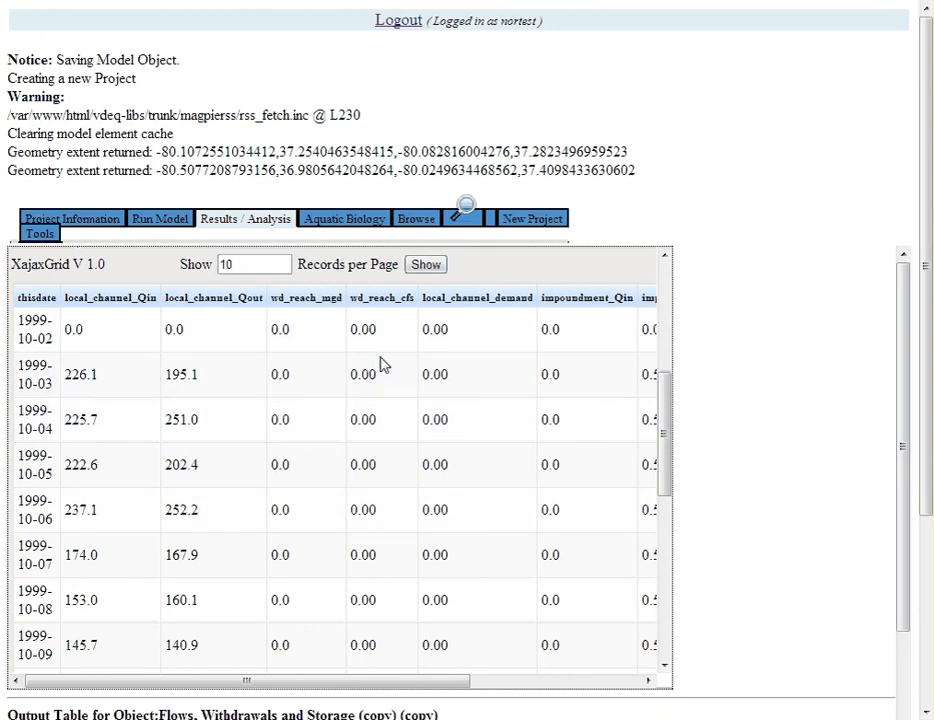
drag(411, 684, 217, 682)
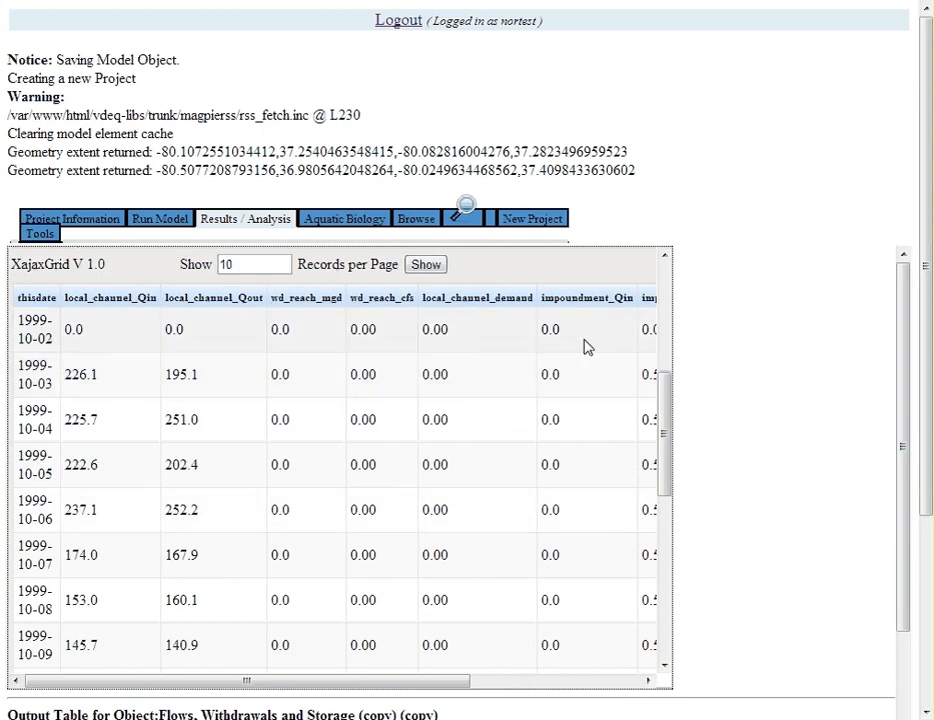
Review the project information, checking the project name and the location details, and collapse the location section again.
click(99, 218)
scroll(127, 56, down, 2)
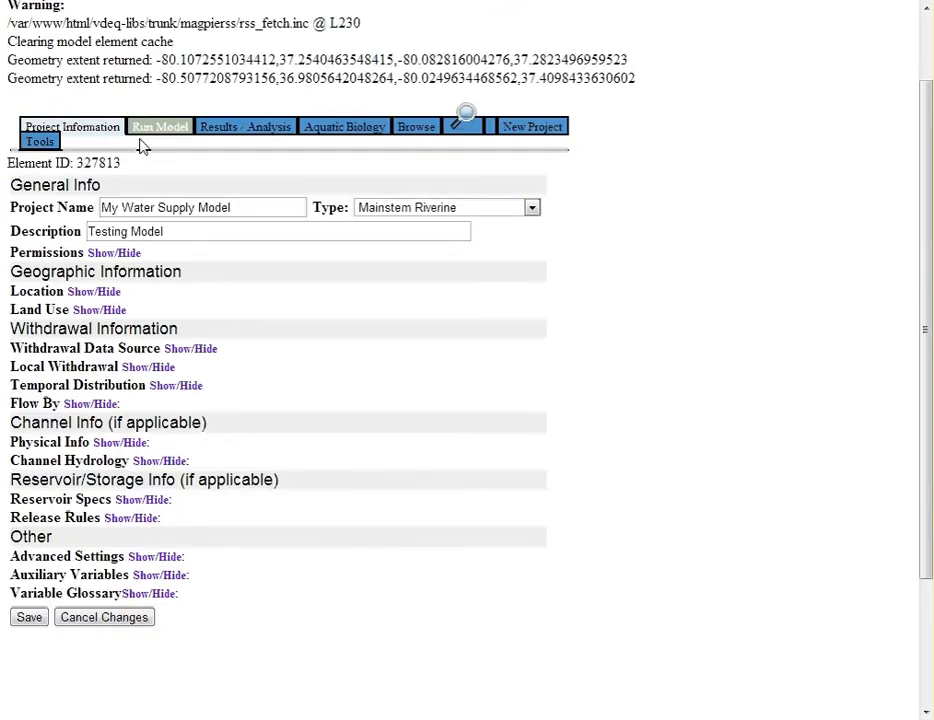
drag(37, 208, 240, 207)
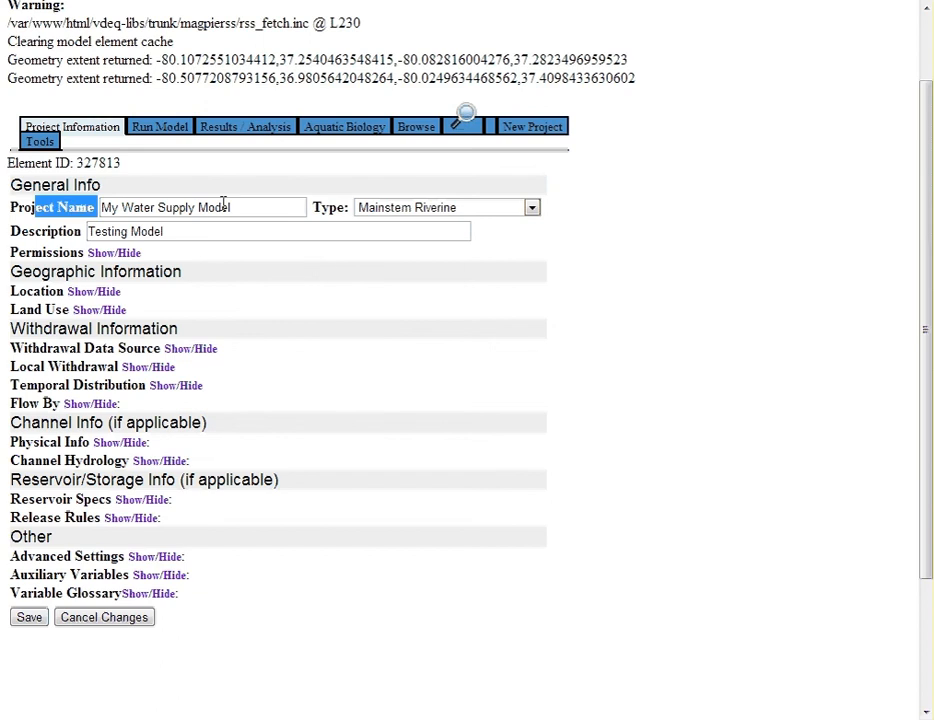
click(330, 262)
click(104, 292)
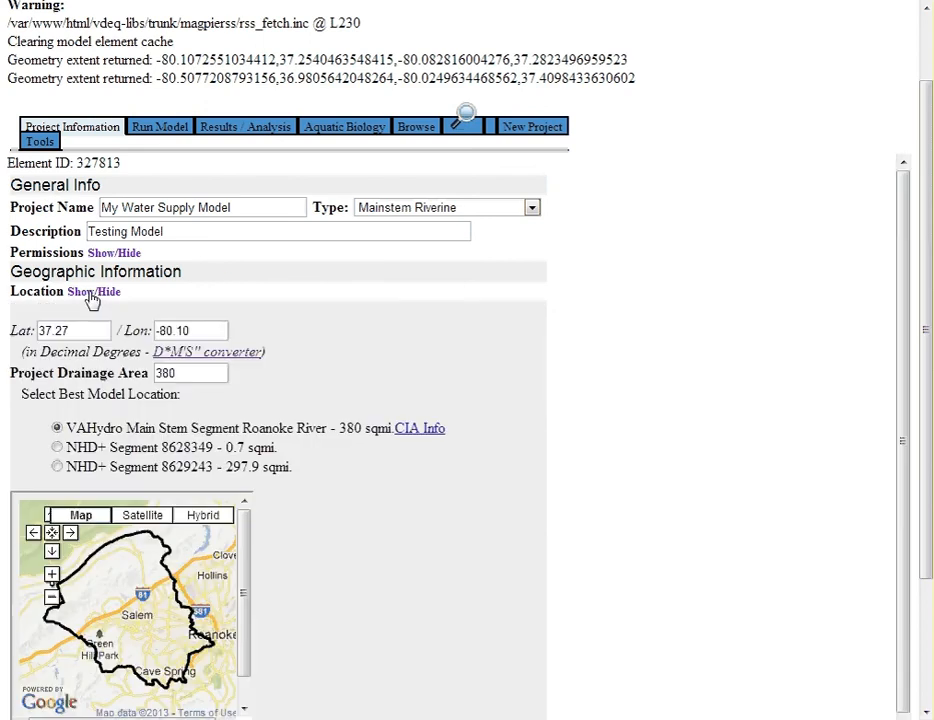
click(92, 293)
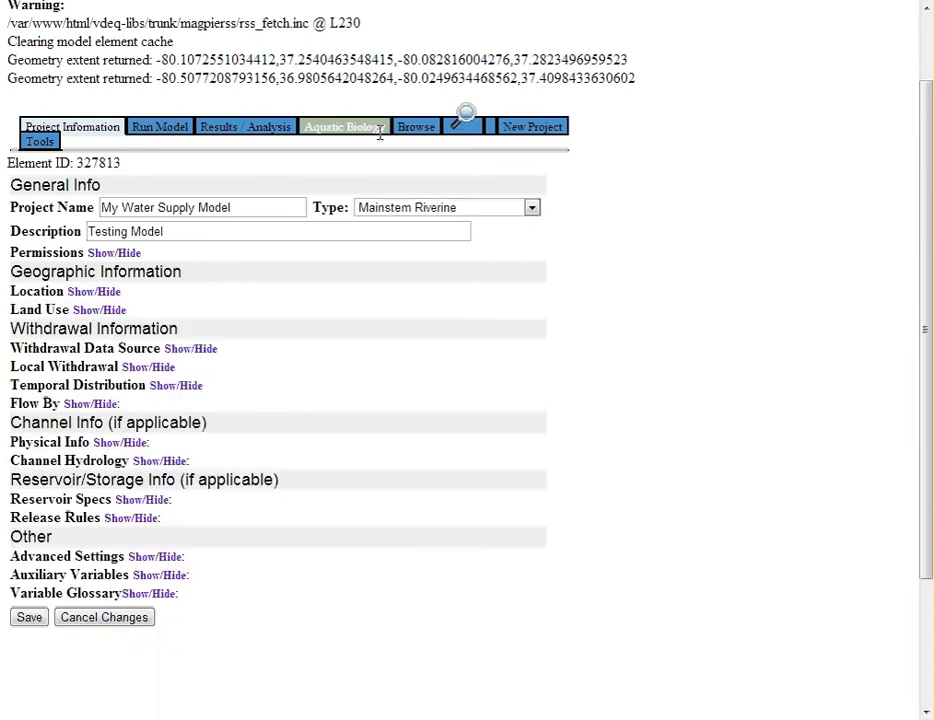
Revisit the run settings and examine the run -1 results from the log details to the impoundment summary and monthly flow statistics.
click(160, 127)
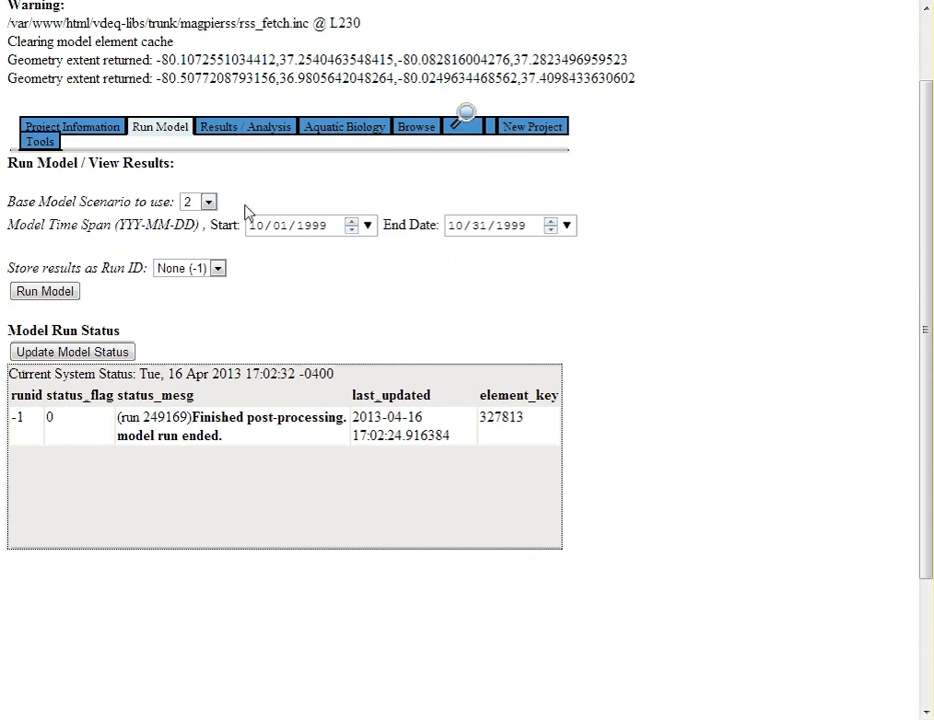
click(245, 127)
scroll(291, 285, down, 2)
scroll(291, 285, up, 3)
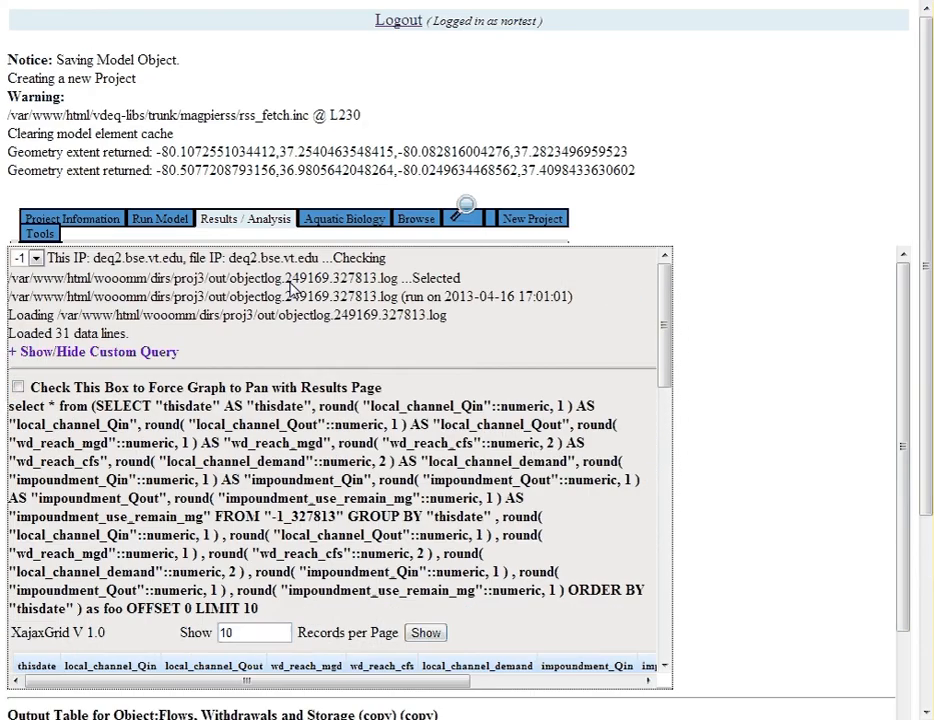
scroll(300, 282, down, 5)
scroll(305, 280, down, 4)
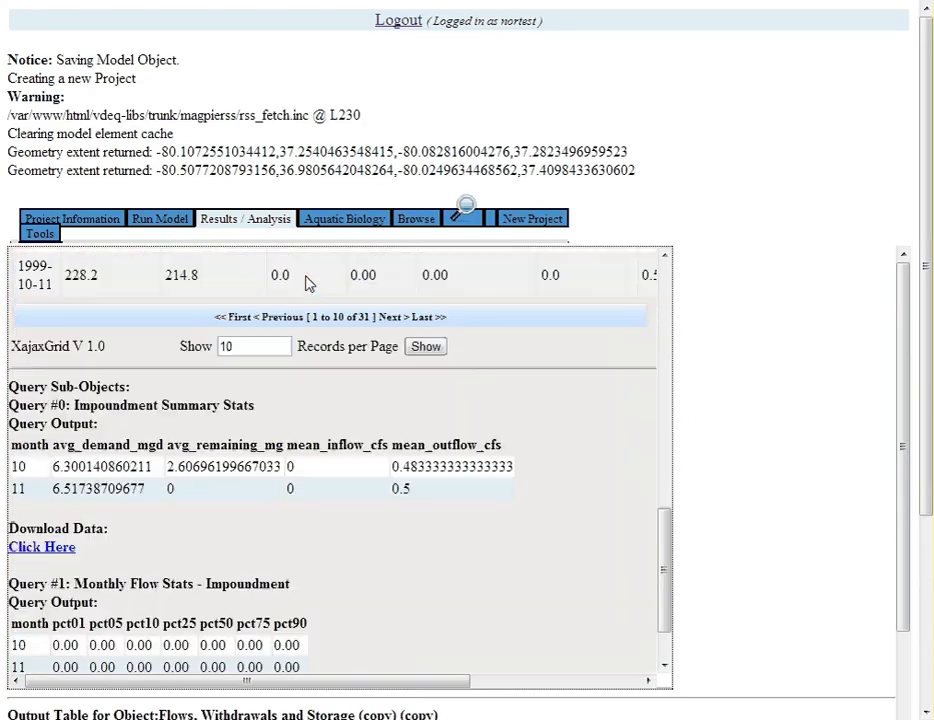
scroll(308, 284, up, 5)
scroll(308, 284, down, 5)
scroll(310, 285, up, 3)
scroll(310, 285, up, 5)
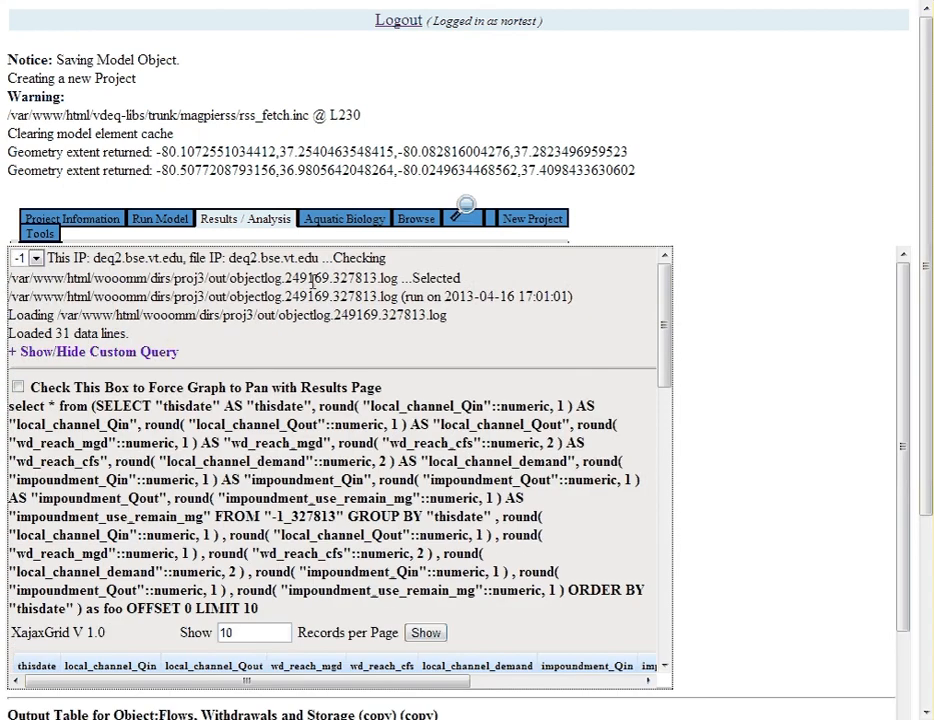
Return to the project information and look over the geometry extent notices above it.
click(140, 220)
click(38, 218)
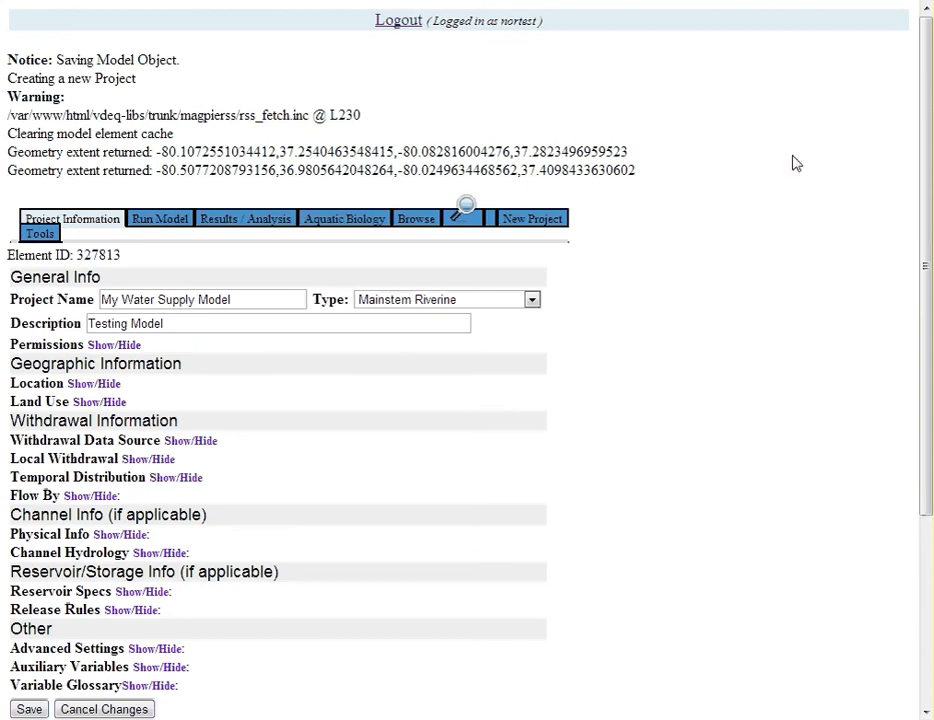
drag(657, 175, 451, 152)
click(366, 135)
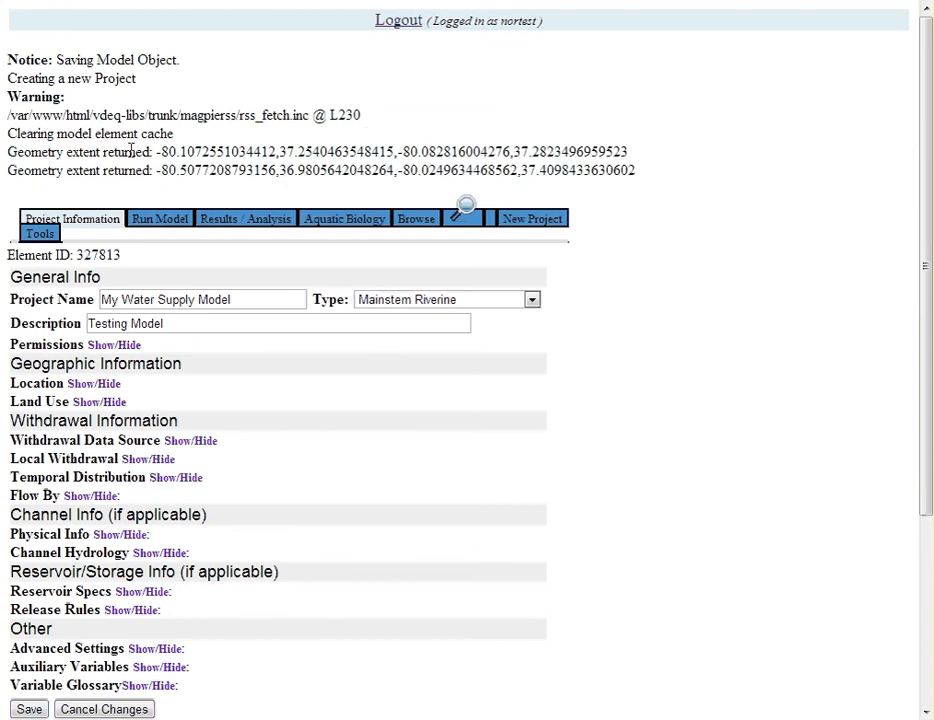